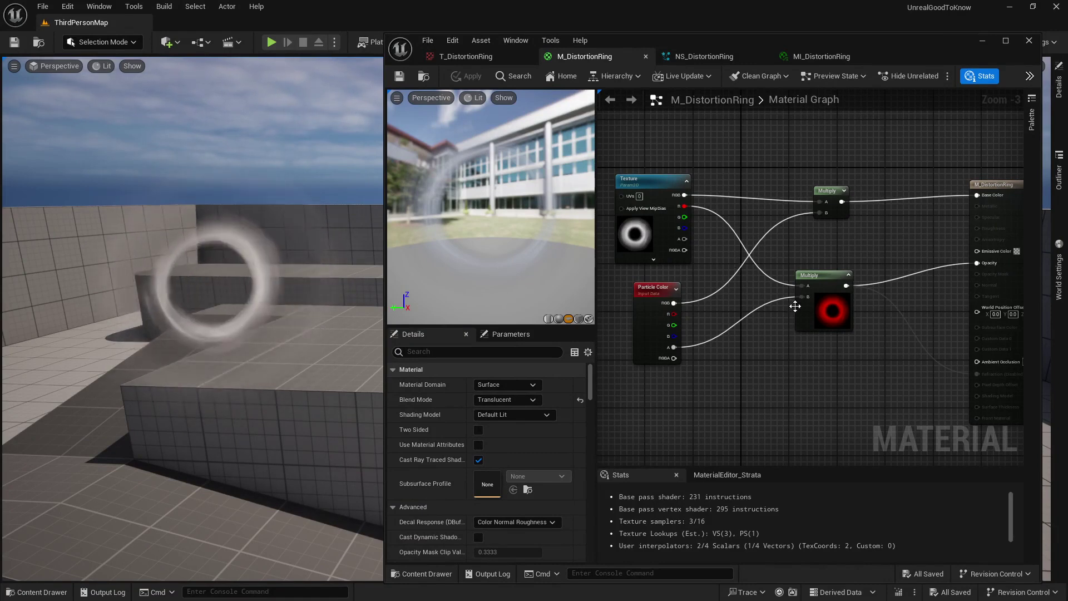
# View the ring texture asset, return to the material graph, and select the lower Multiply node.
pyautogui.click(485, 56)
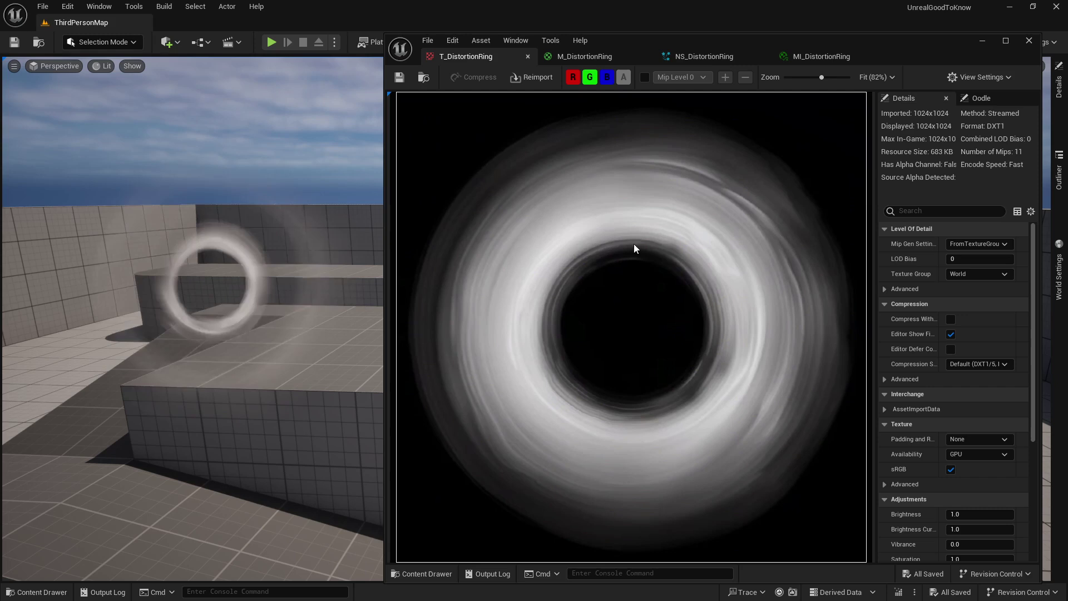
pyautogui.click(584, 56)
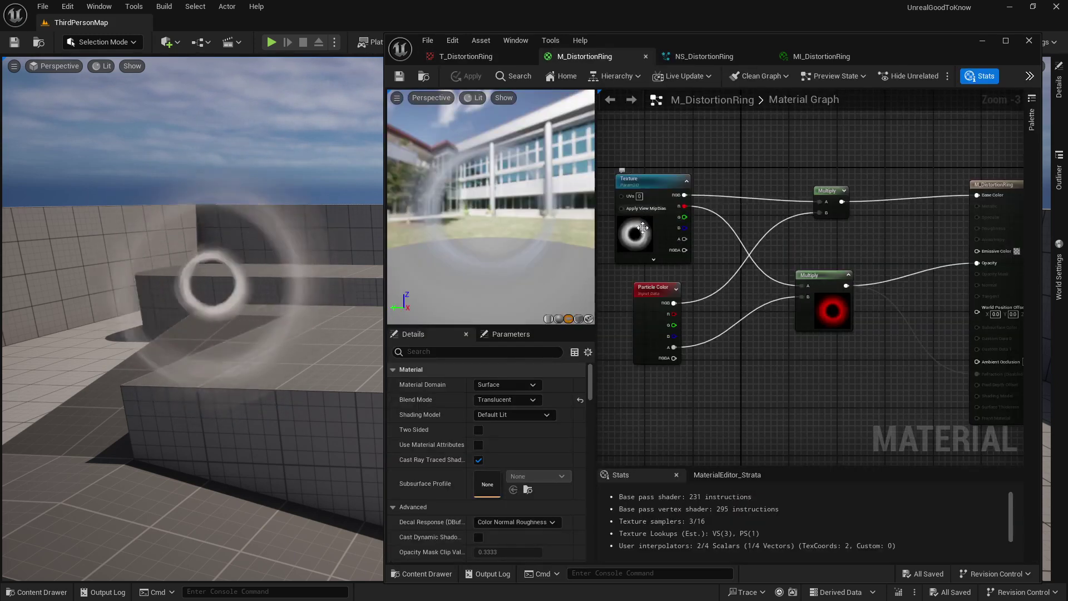
pyautogui.click(814, 276)
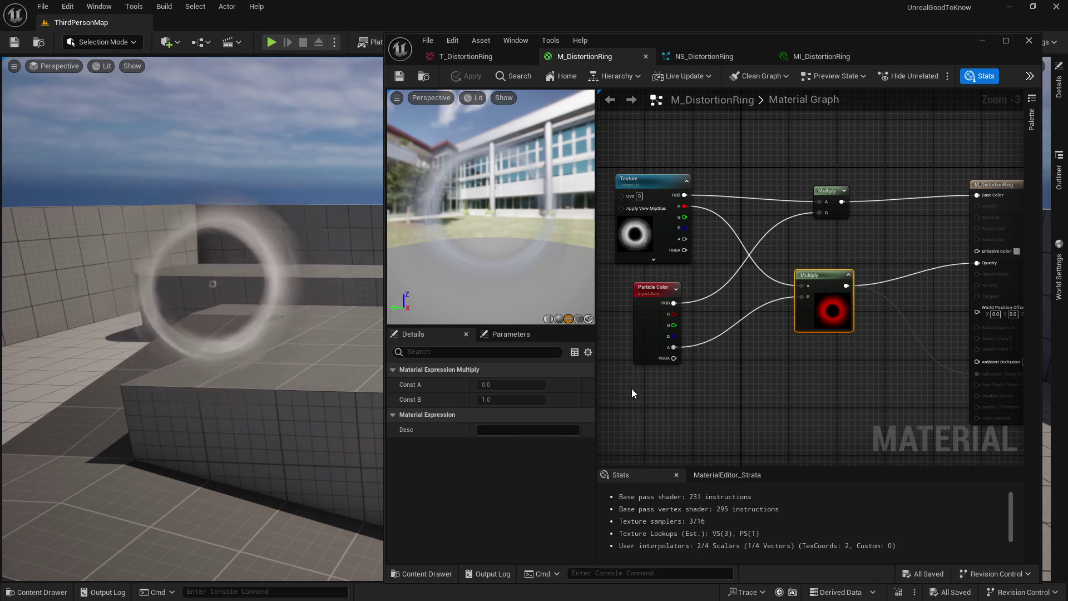
# Zoom in on the material output node and select it to show Refraction still disabled.
pyautogui.scroll(3, 873, 349)
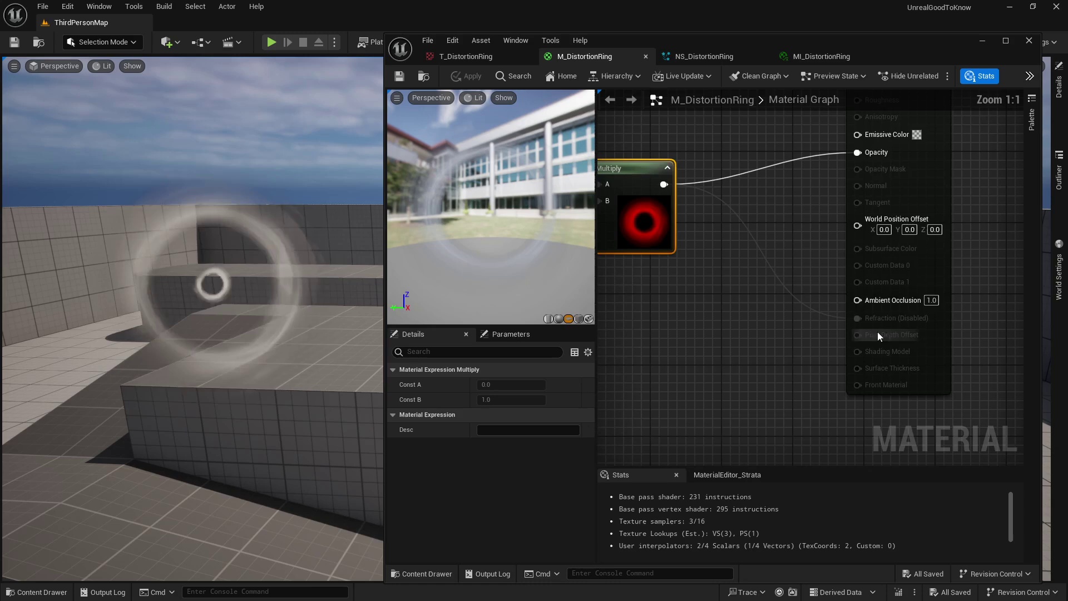
pyautogui.moveTo(947, 345); pyautogui.dragTo(866, 325, button='right')
pyautogui.click(799, 362)
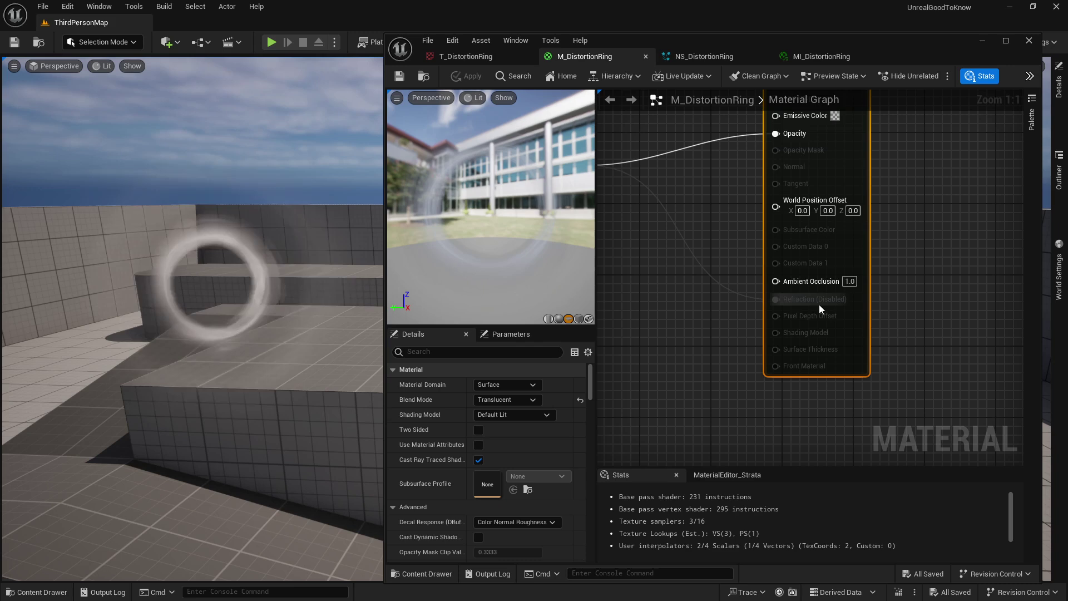
pyautogui.click(510, 351)
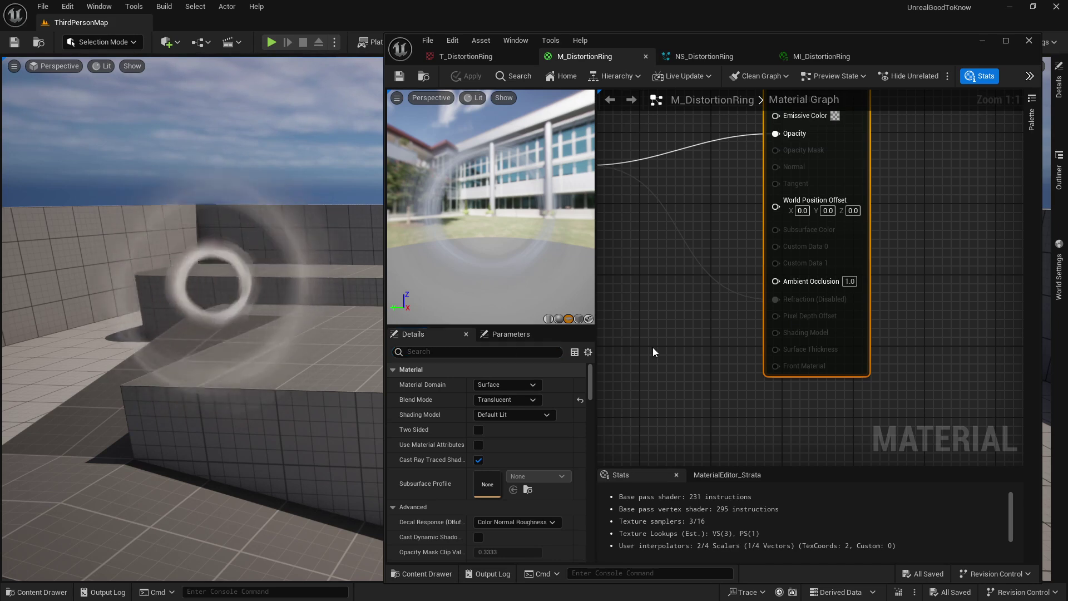
pyautogui.moveTo(652, 348); pyautogui.dragTo(753, 323, button='right')
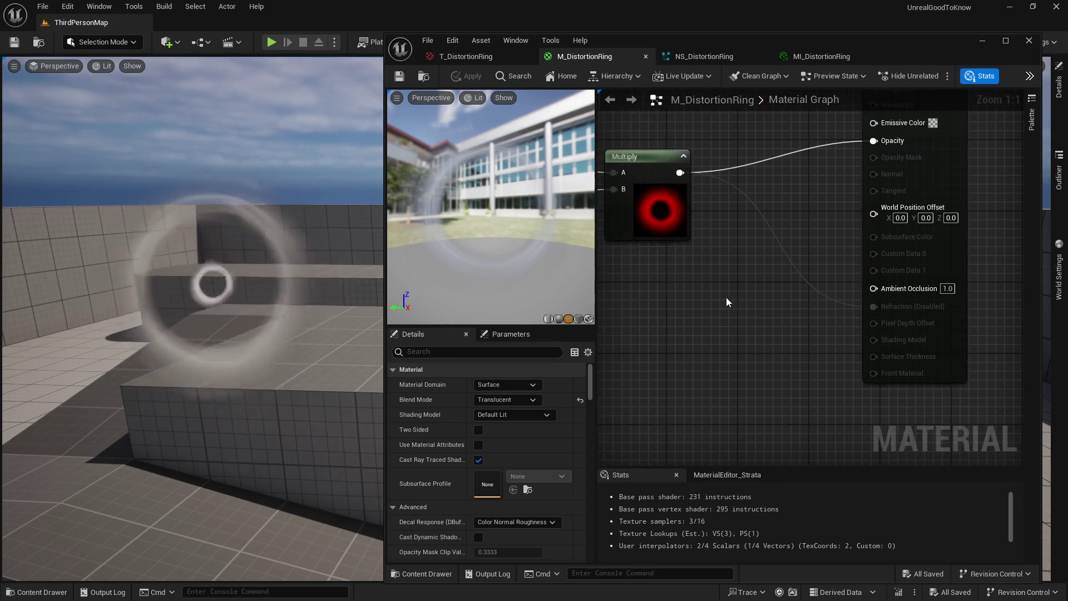
# Filter Details with 'refr', set Refraction Method to Index Of Refraction, apply, and orbit the preview.
pyautogui.click(481, 351)
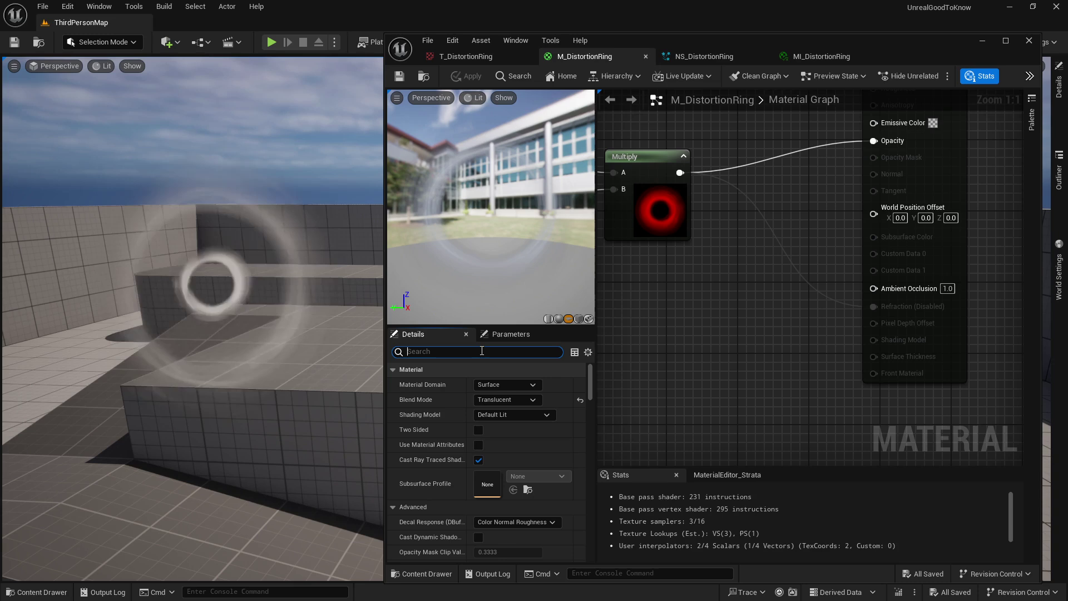
pyautogui.write('refr')
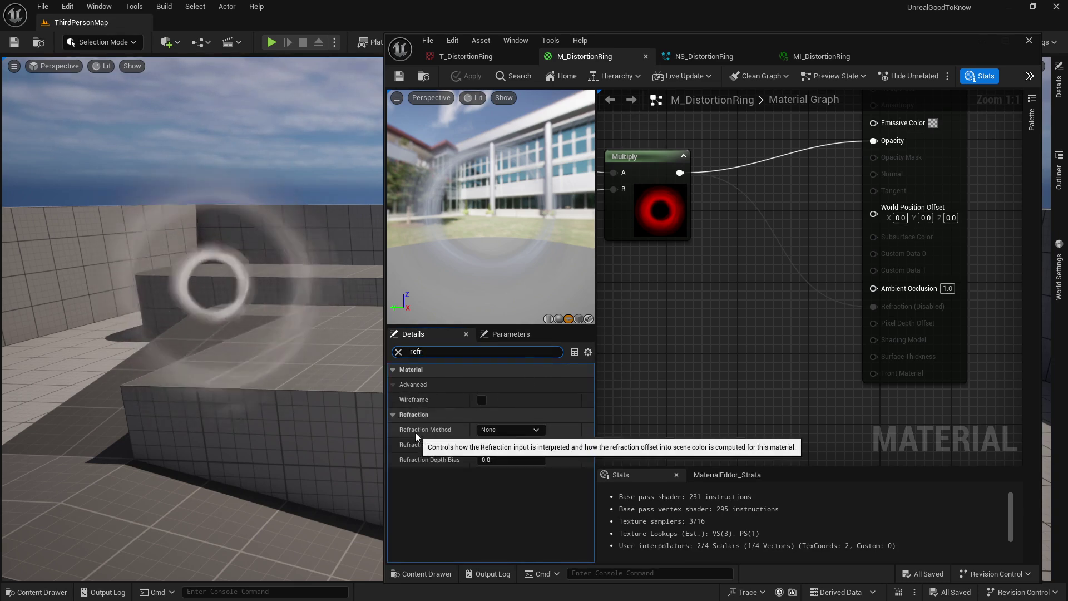
pyautogui.click(509, 430)
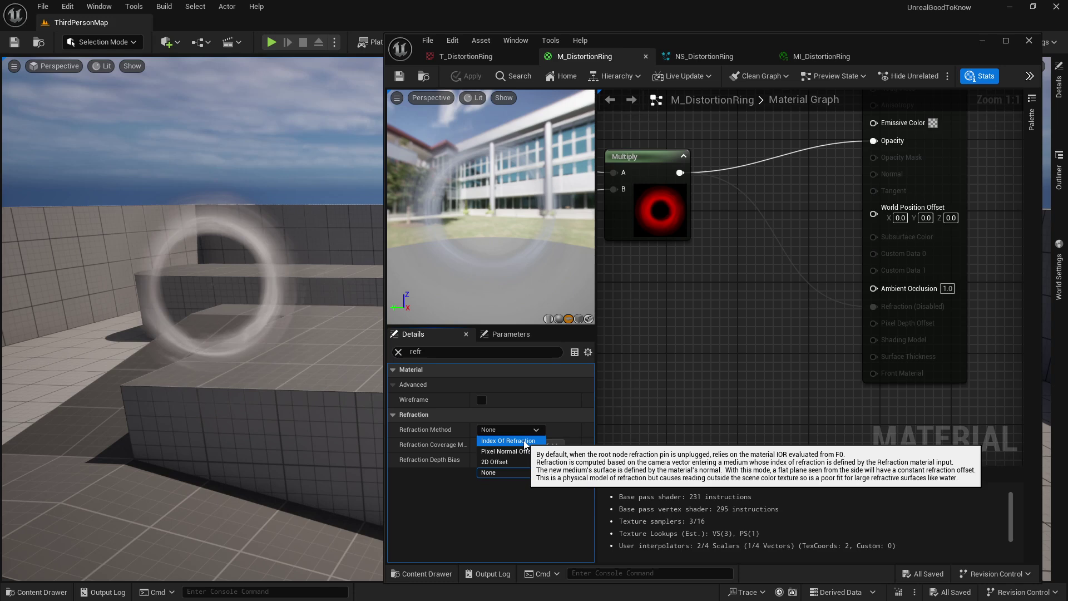
pyautogui.click(524, 441)
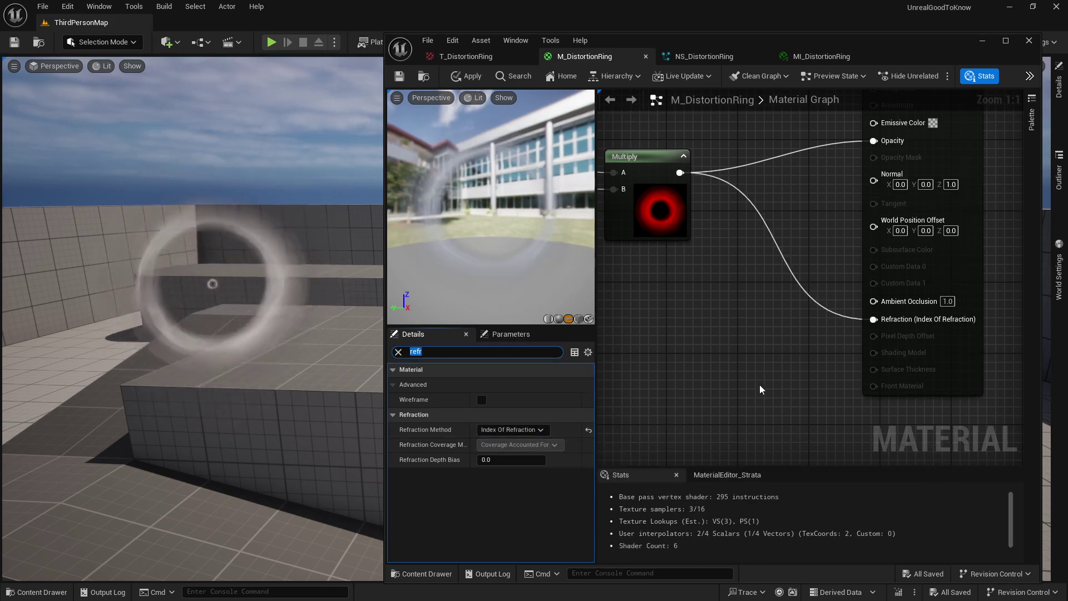
pyautogui.click(477, 76)
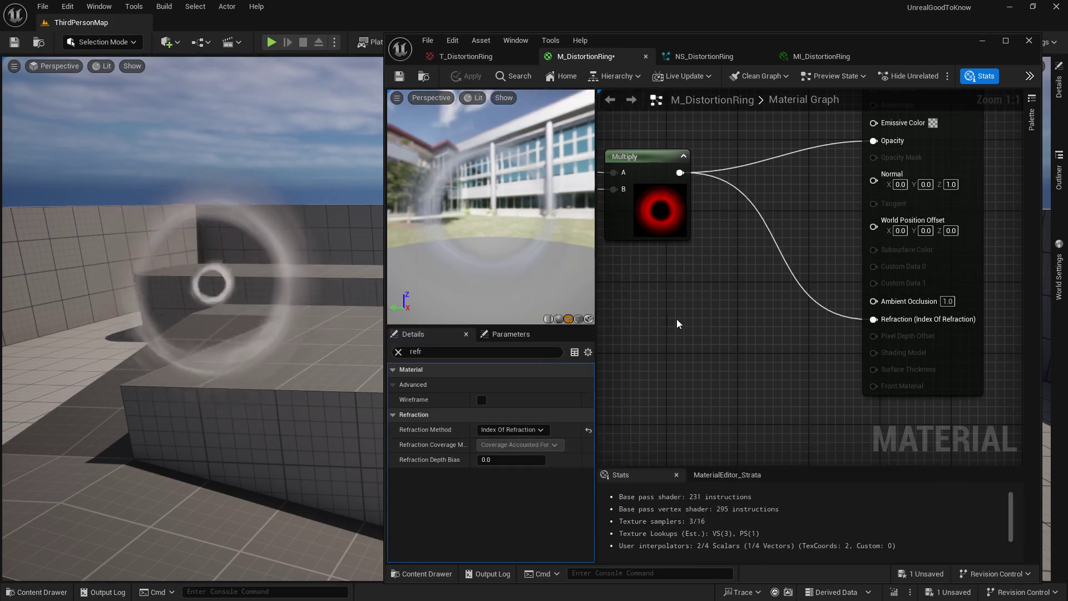
pyautogui.moveTo(495, 230); pyautogui.dragTo(473, 233)
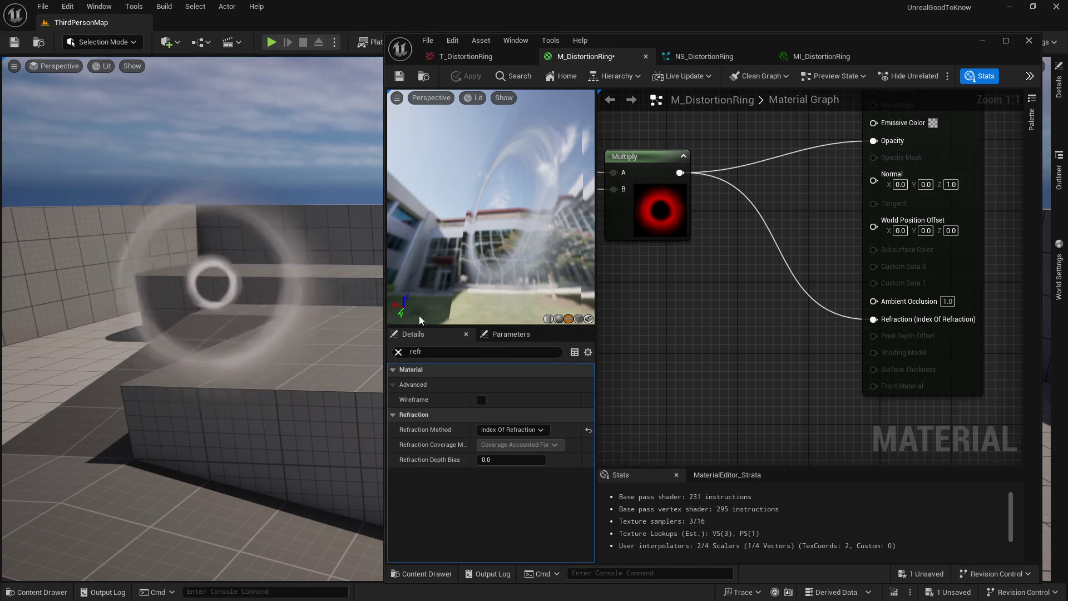
# Filter Details with 'gen', tick Generate Spherical Particle Normals, and apply the material.
pyautogui.click(398, 351)
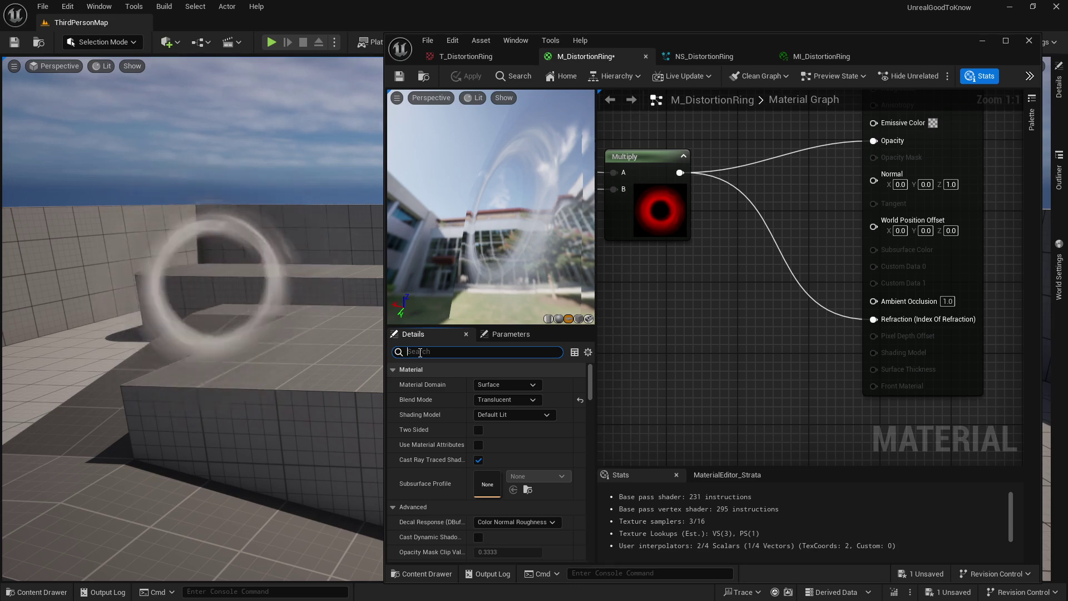
pyautogui.write('ge')
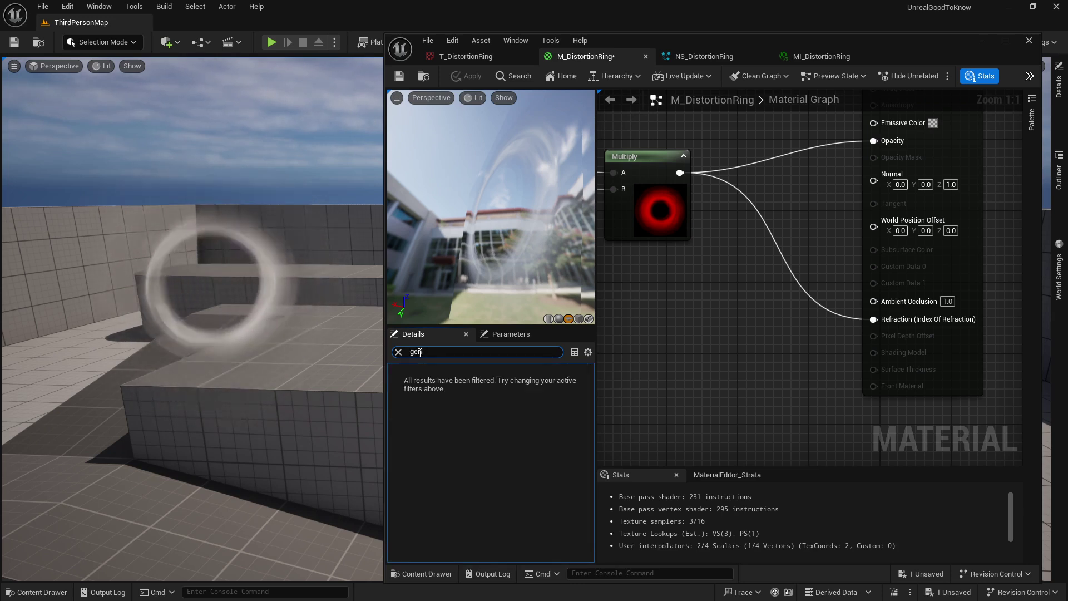
pyautogui.write('n')
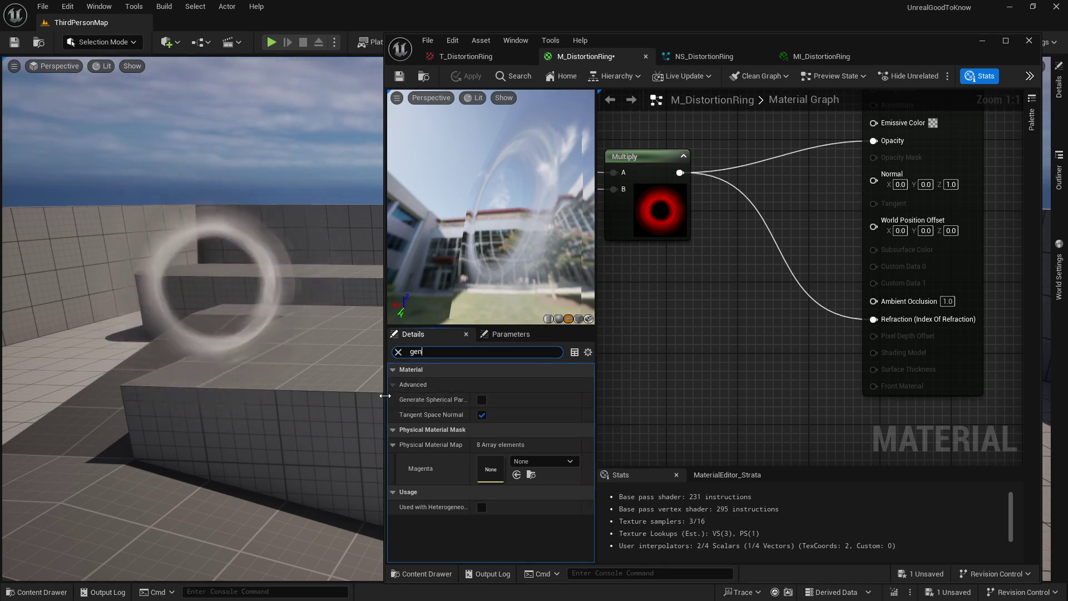
pyautogui.moveTo(385, 396); pyautogui.dragTo(290, 395)
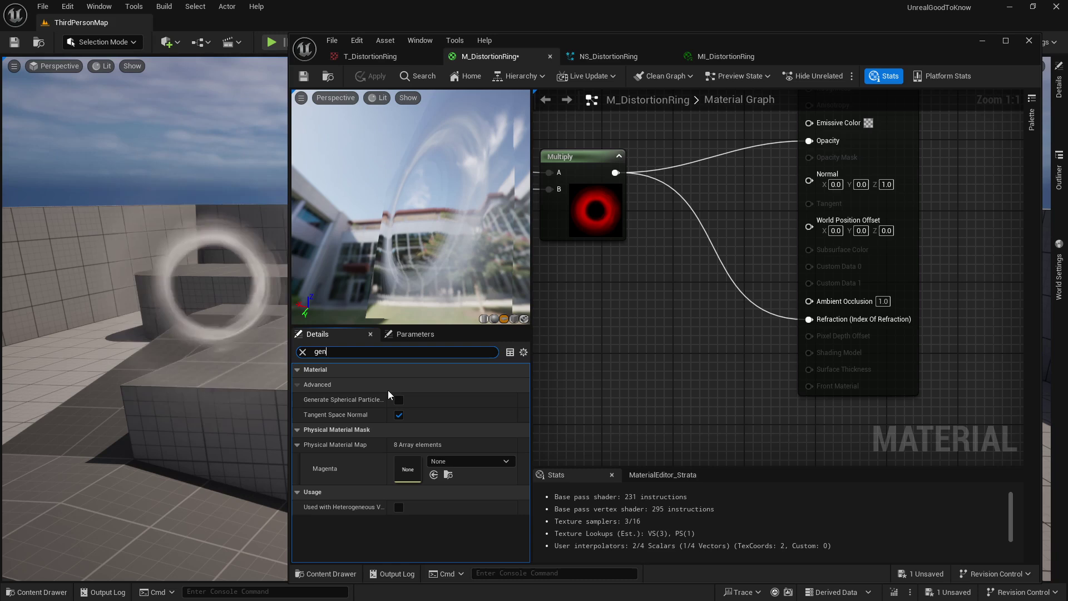
pyautogui.moveTo(389, 399); pyautogui.dragTo(435, 407)
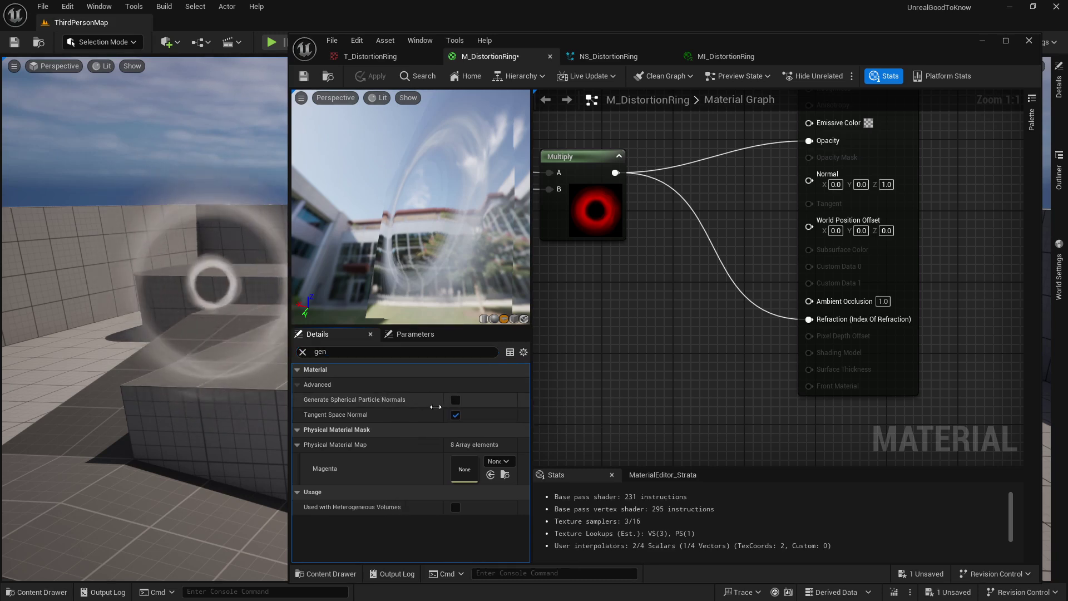
pyautogui.click(455, 400)
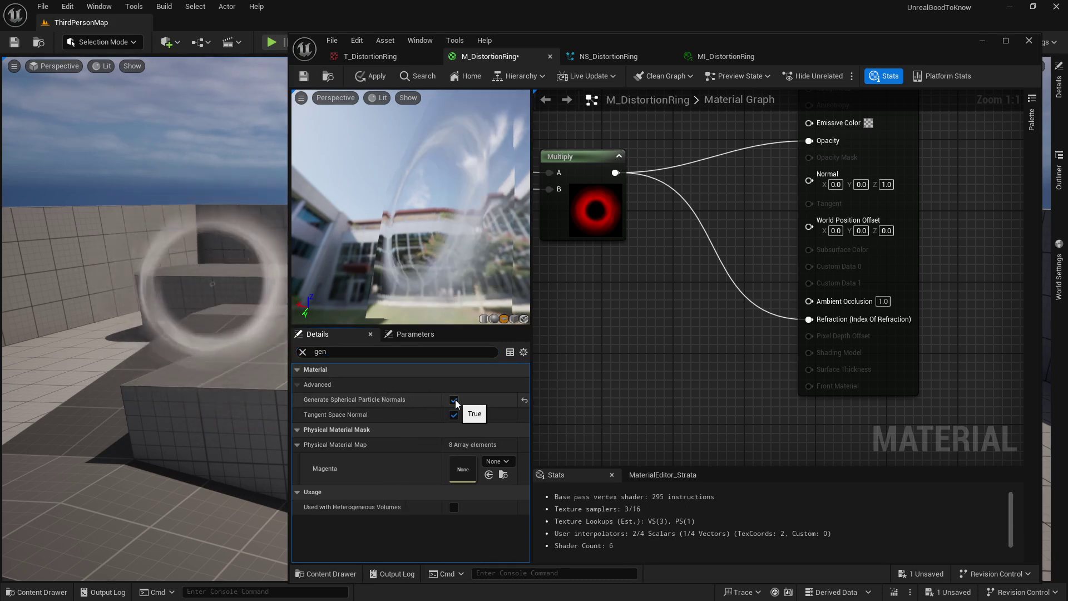
pyautogui.click(370, 75)
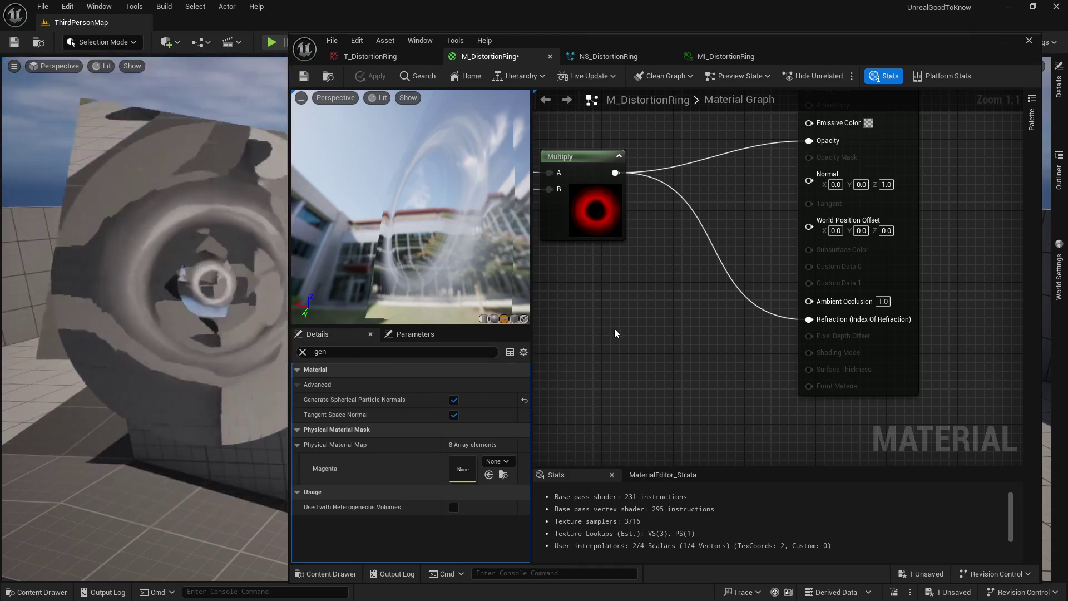
# Paste a Fresnel node with its BaseReflectFractionIn parameter next to the output node.
pyautogui.moveTo(614, 328); pyautogui.dragTo(768, 278, button='right')
pyautogui.scroll(-1, 750, 325)
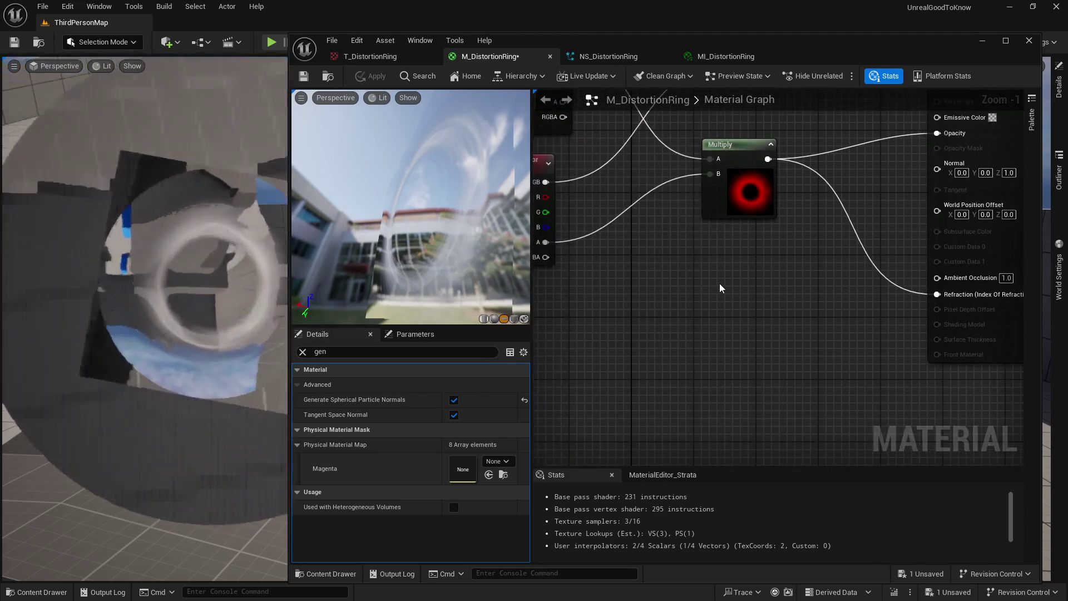
pyautogui.hotkey('ctrl', 'v')
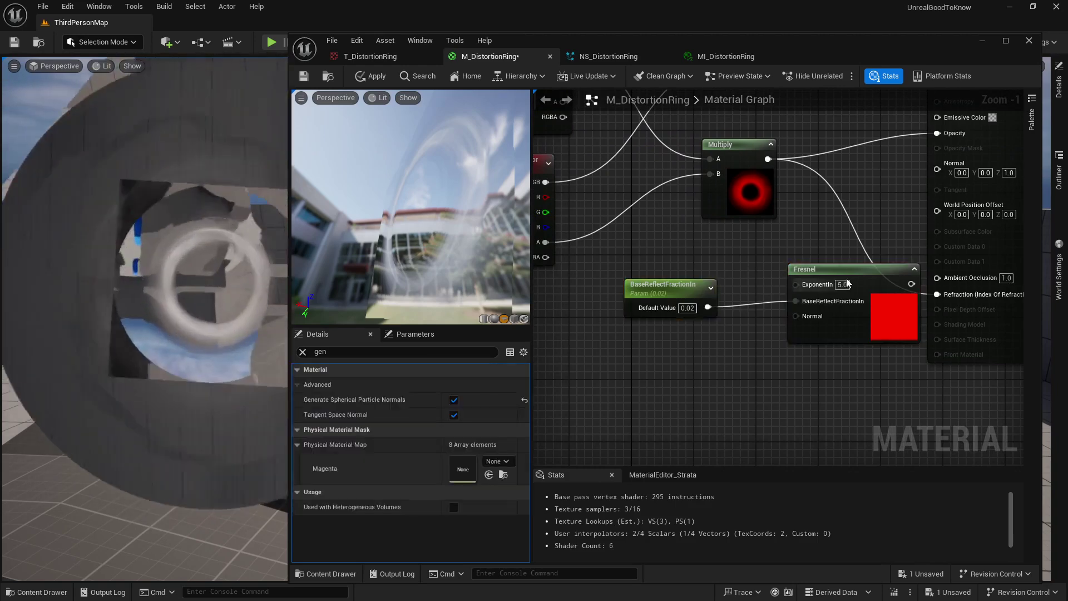
pyautogui.moveTo(847, 283); pyautogui.dragTo(824, 284)
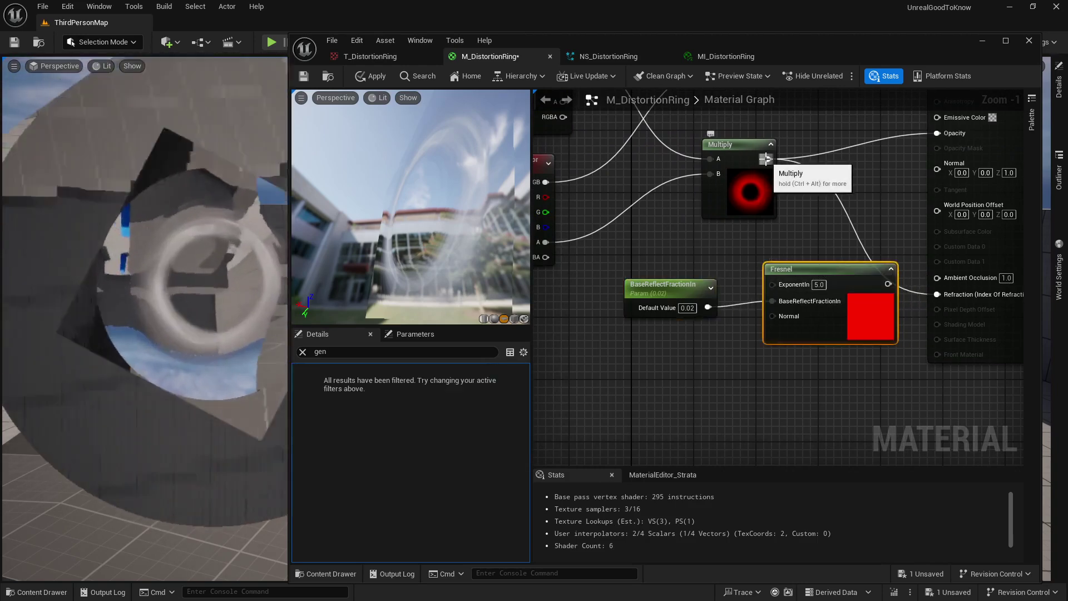
# Wire the ring-mask Multiply into Fresnel's ExponentIn and Fresnel into Refraction, then apply.
pyautogui.moveTo(766, 159); pyautogui.dragTo(779, 286)
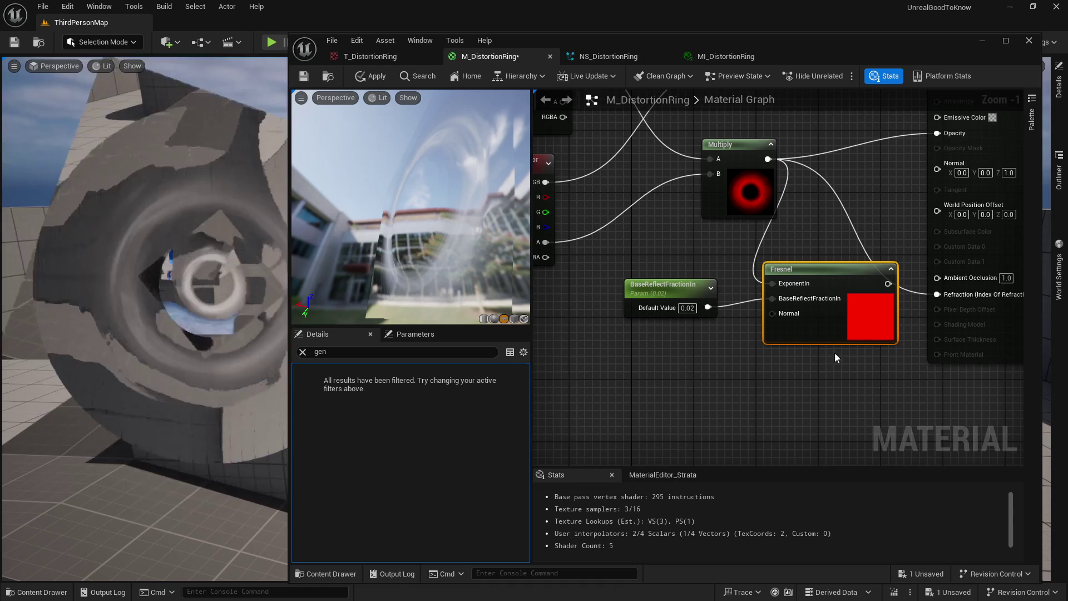
pyautogui.moveTo(834, 356); pyautogui.dragTo(798, 357, button='right')
pyautogui.moveTo(851, 284); pyautogui.dragTo(906, 302)
pyautogui.click(637, 292)
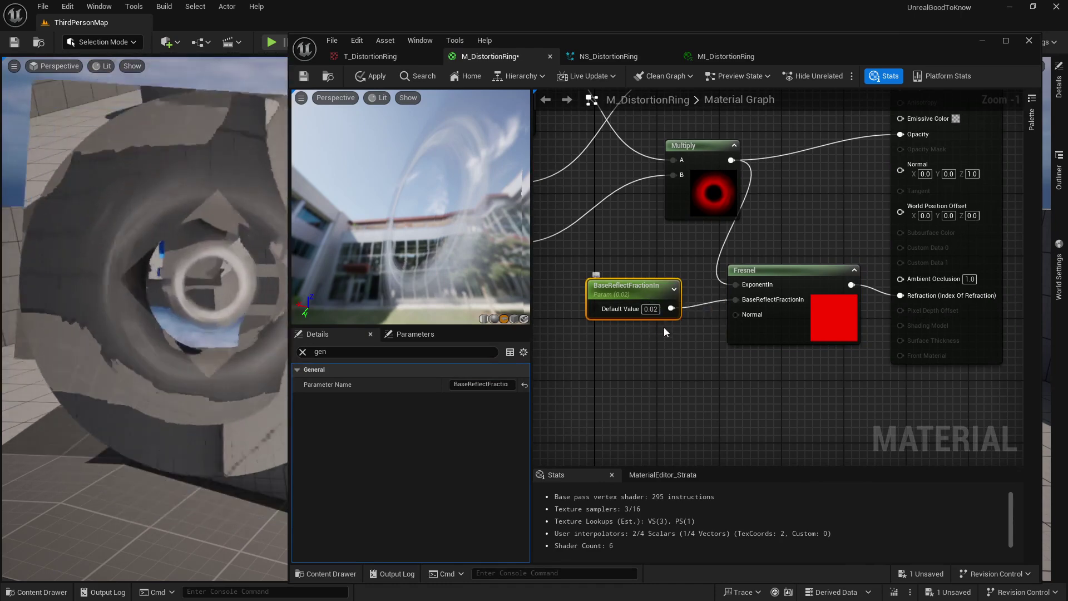
pyautogui.moveTo(893, 296); pyautogui.dragTo(823, 298, button='right')
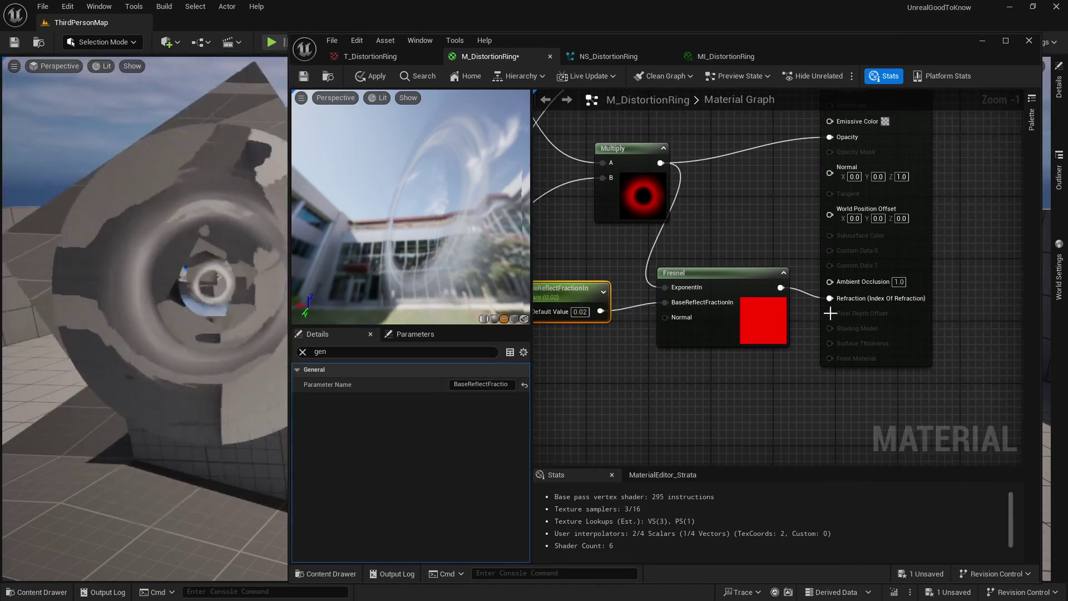
pyautogui.moveTo(750, 388); pyautogui.dragTo(830, 380, button='right')
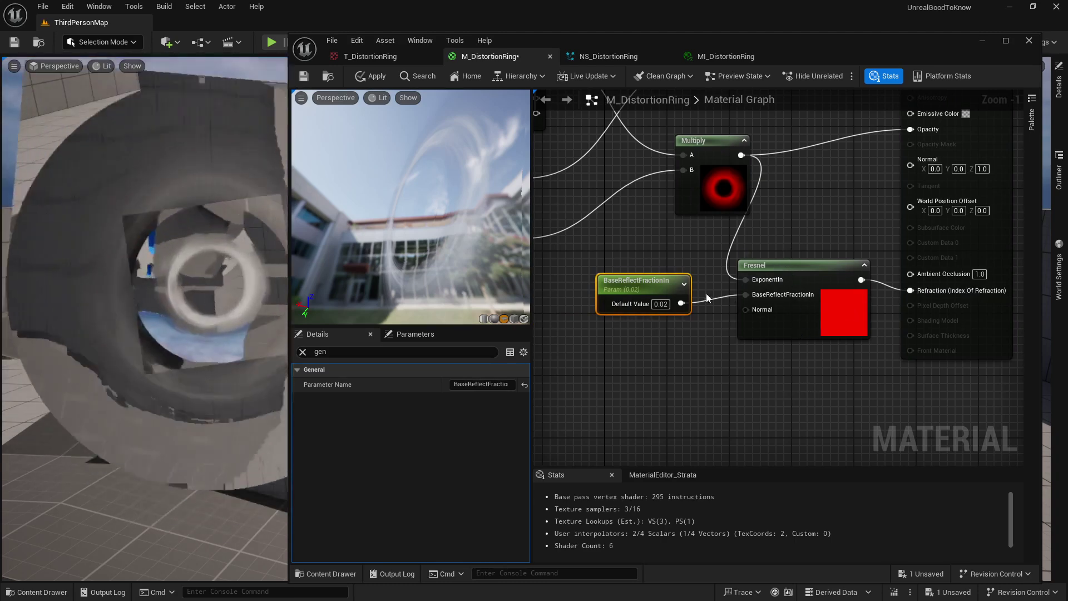
pyautogui.click(370, 77)
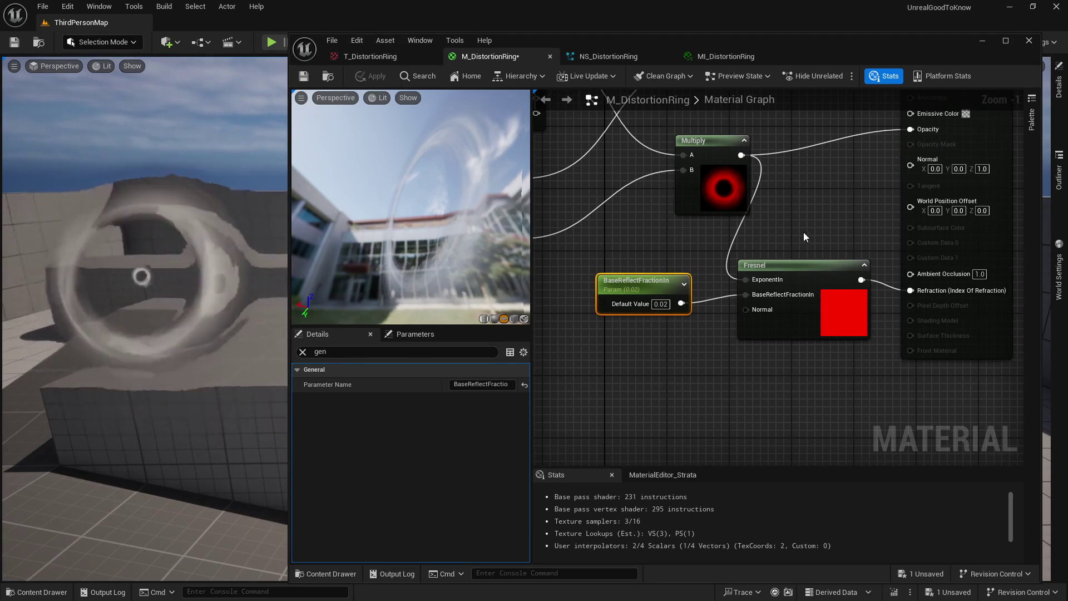
# Box-select the Fresnel and BaseReflectFractionIn nodes and move them down below the Multiply node.
pyautogui.moveTo(770, 404); pyautogui.dragTo(814, 410, button='right')
pyautogui.keyDown('ctrl'); pyautogui.click(823, 328); pyautogui.keyUp('ctrl')
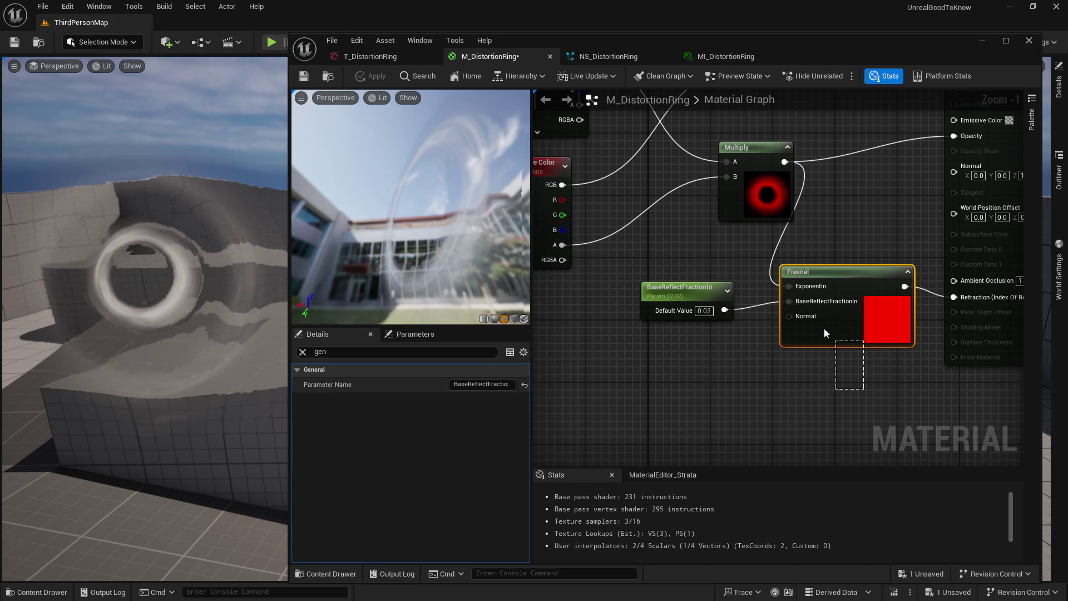
pyautogui.click(916, 433)
pyautogui.hotkey('ctrl', 'z')
pyautogui.click(733, 358)
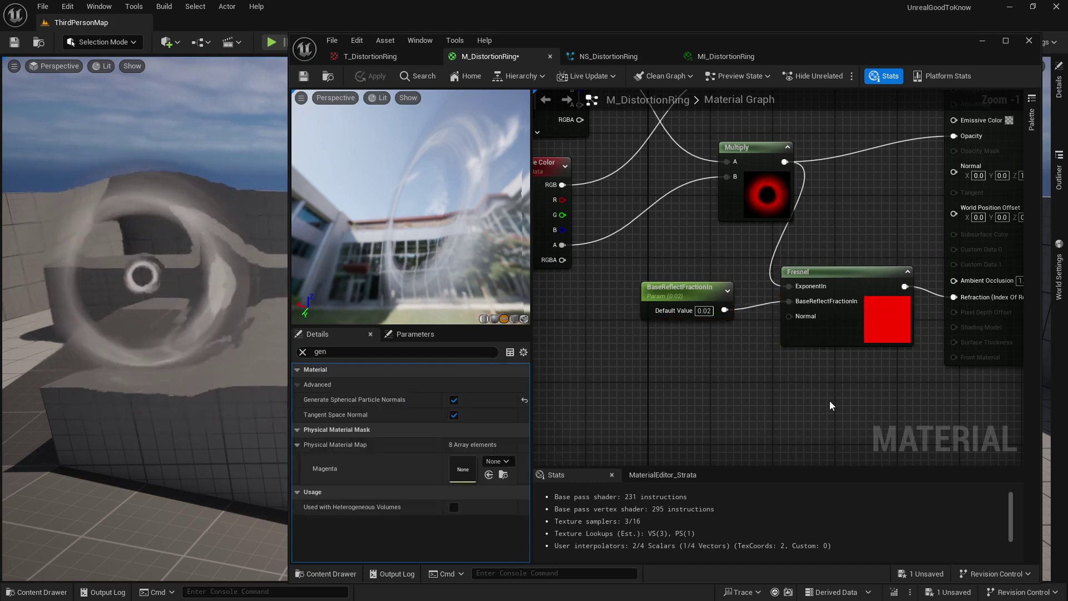
pyautogui.moveTo(844, 407); pyautogui.dragTo(763, 379, button='right')
pyautogui.moveTo(748, 298); pyautogui.dragTo(799, 316, button='right')
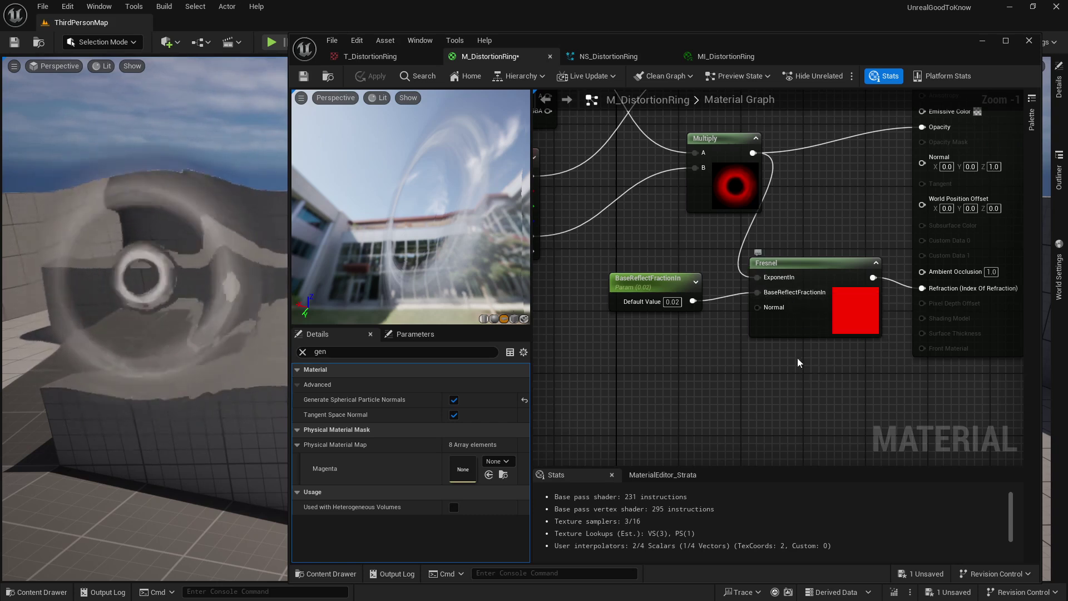
pyautogui.moveTo(807, 377); pyautogui.dragTo(806, 327, button='right')
pyautogui.moveTo(773, 248); pyautogui.dragTo(693, 237)
pyautogui.moveTo(781, 264); pyautogui.dragTo(749, 341)
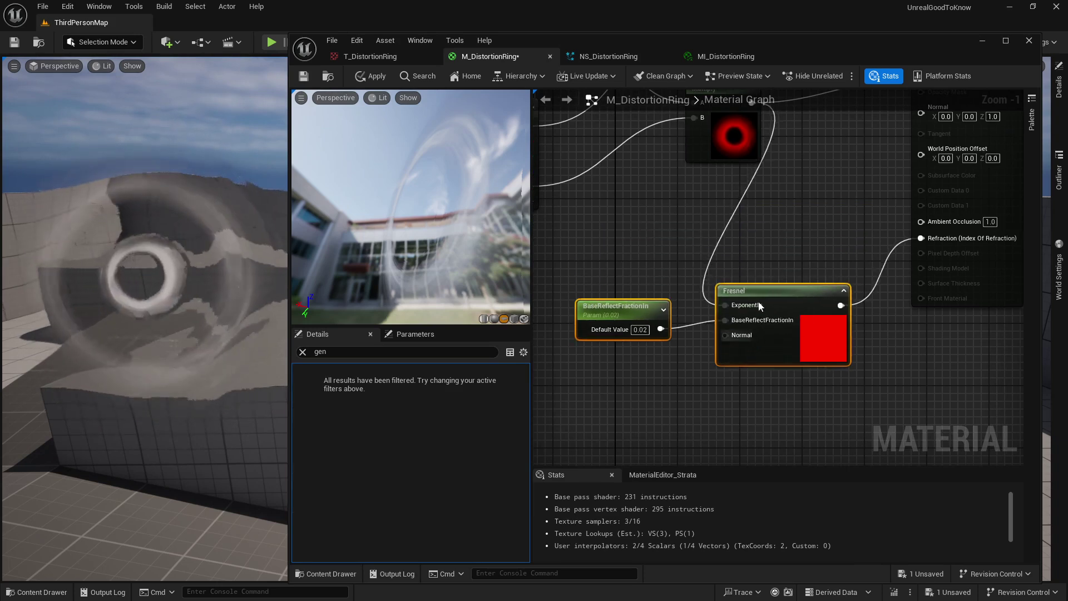
pyautogui.moveTo(791, 184); pyautogui.dragTo(749, 247, button='right')
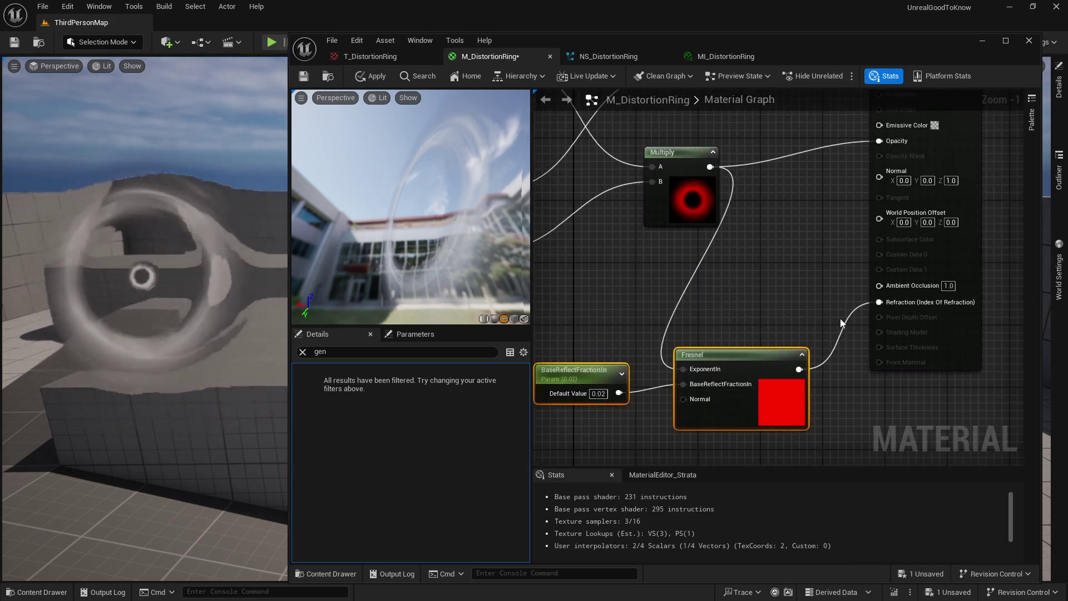
# Break the Fresnel node's links to Refraction and from the ring-mask Multiply.
pyautogui.keyDown('alt'); pyautogui.click(878, 303); pyautogui.keyUp('alt')
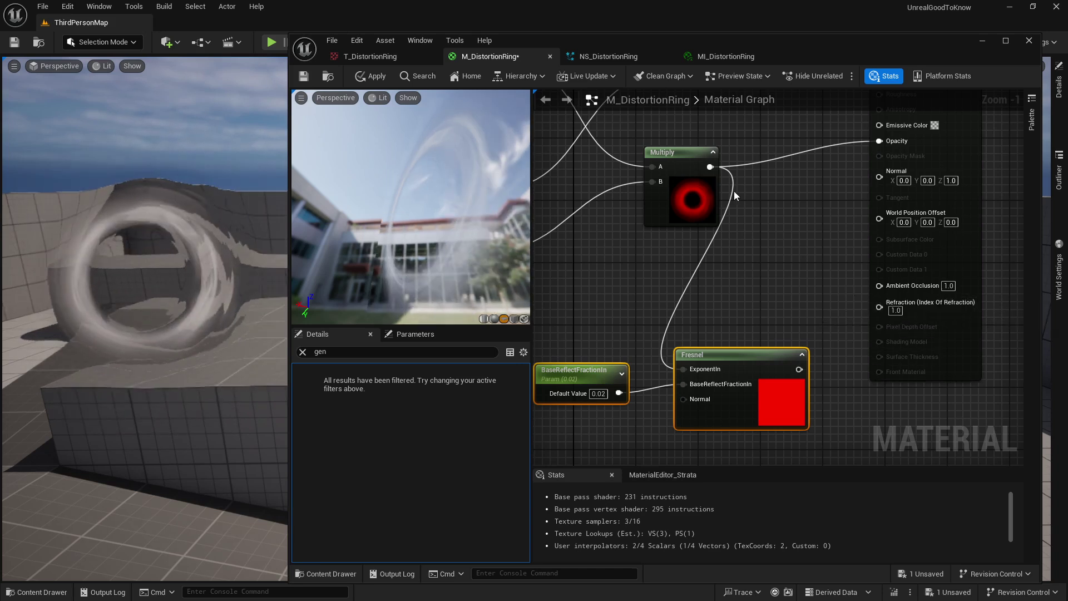
pyautogui.click(785, 254)
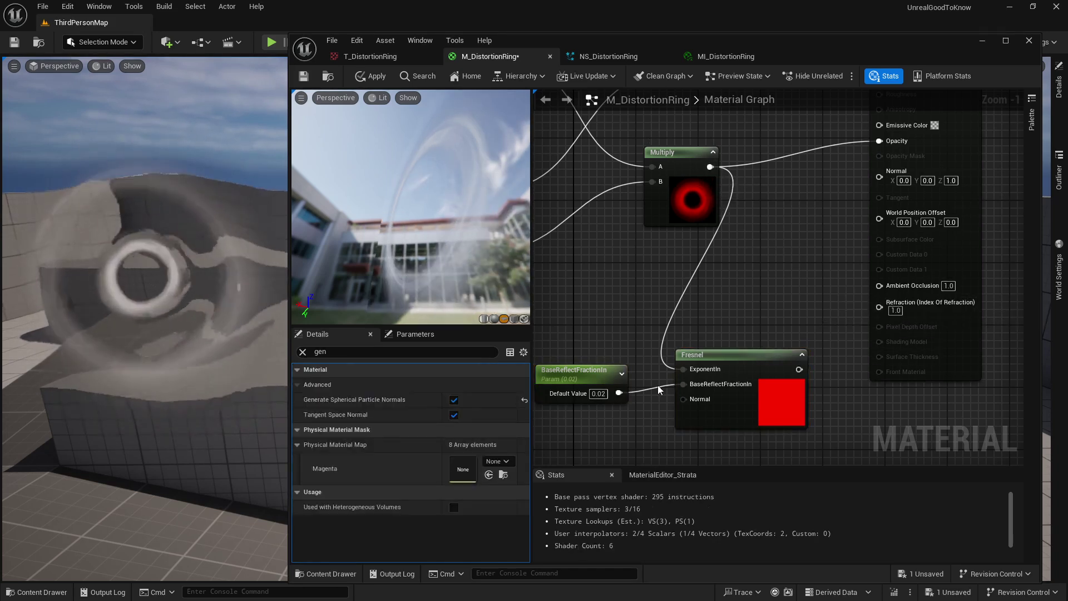
pyautogui.keyDown('alt'); pyautogui.click(696, 369); pyautogui.keyUp('alt')
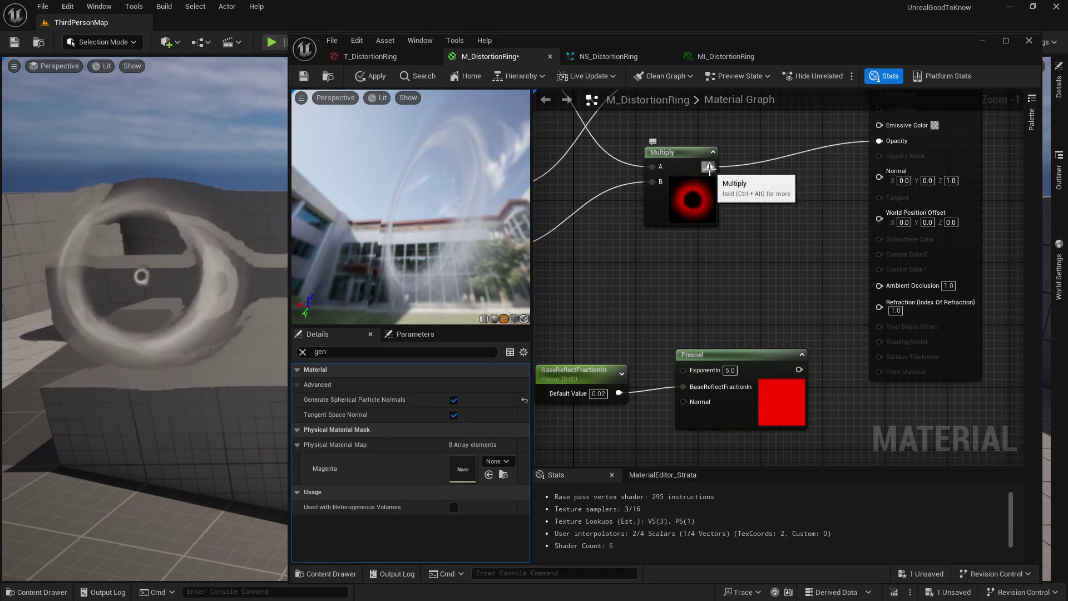
# Wire the ring-mask Multiply straight into Refraction and untick Generate Spherical Particle Normals.
pyautogui.moveTo(710, 166); pyautogui.dragTo(884, 316)
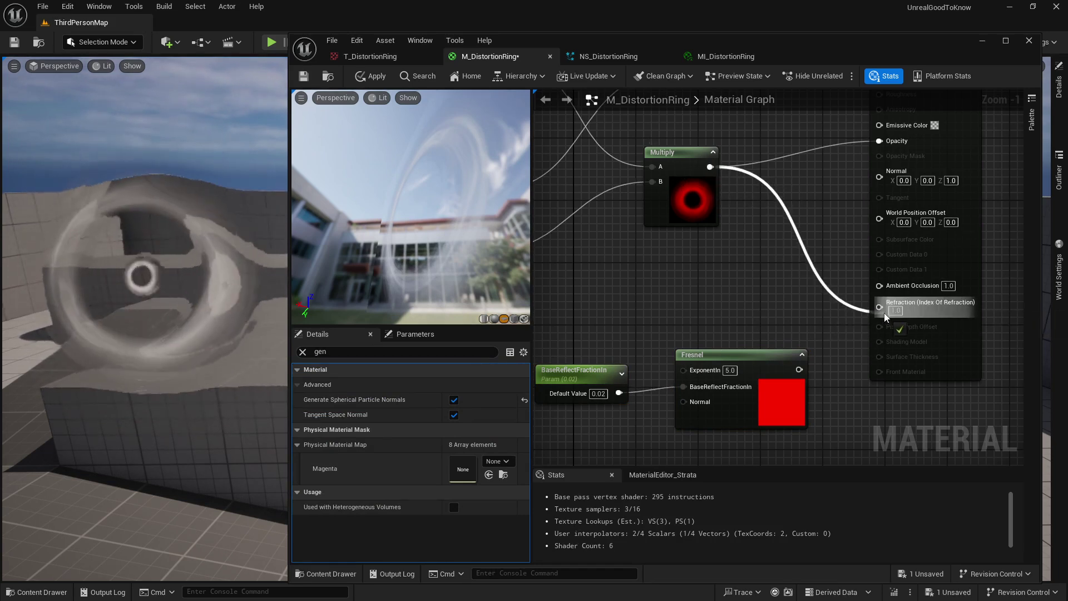
pyautogui.click(960, 331)
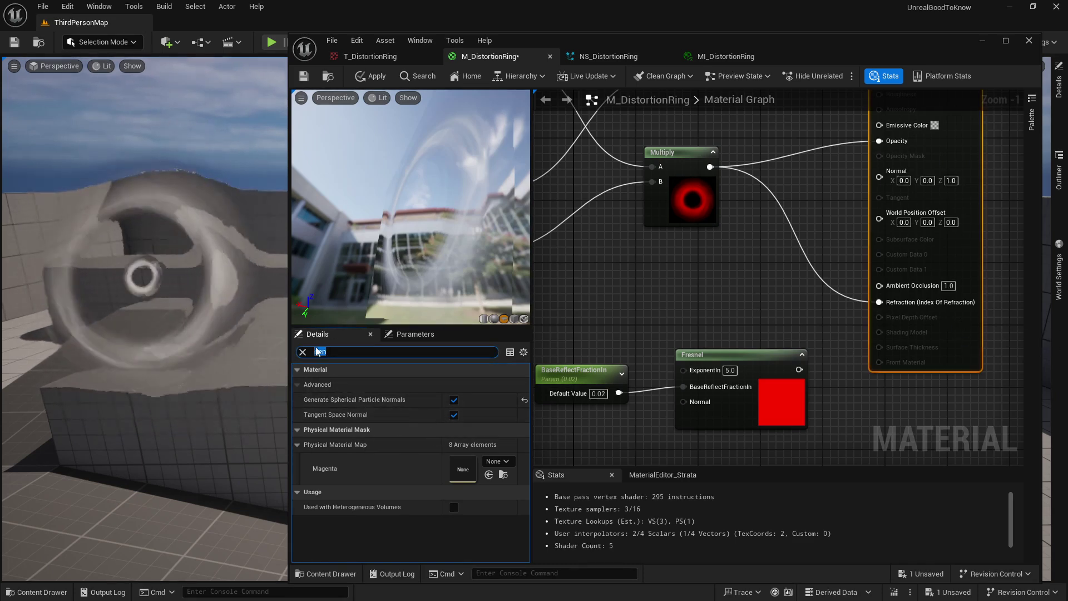
pyautogui.click(454, 400)
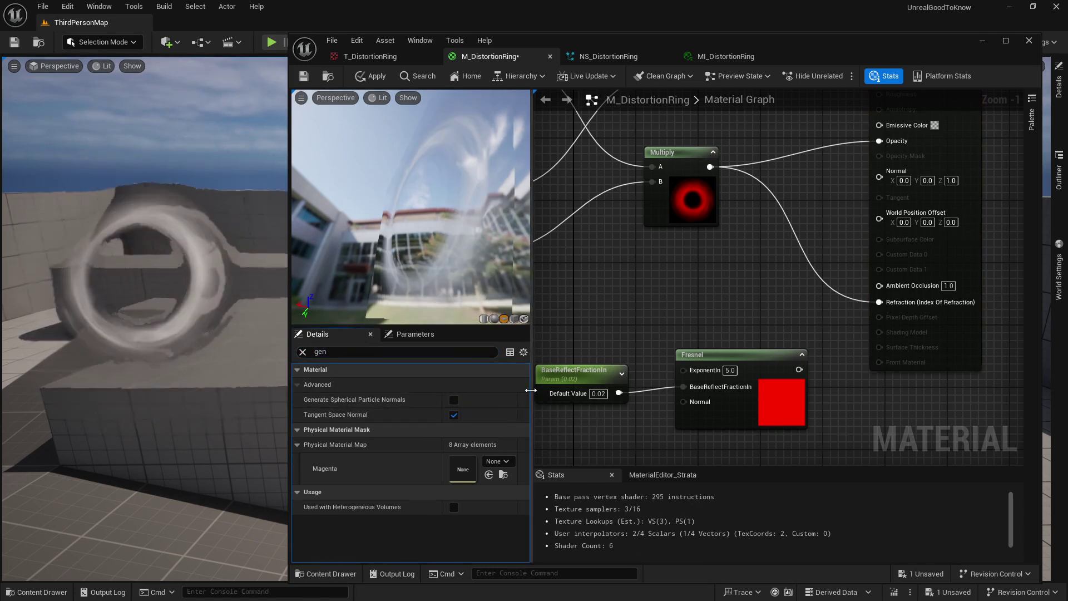
# Search Details for the refraction setting, choose 2D Offset as Refraction Method, and apply.
pyautogui.moveTo(533, 395); pyautogui.dragTo(503, 389)
pyautogui.click(303, 352)
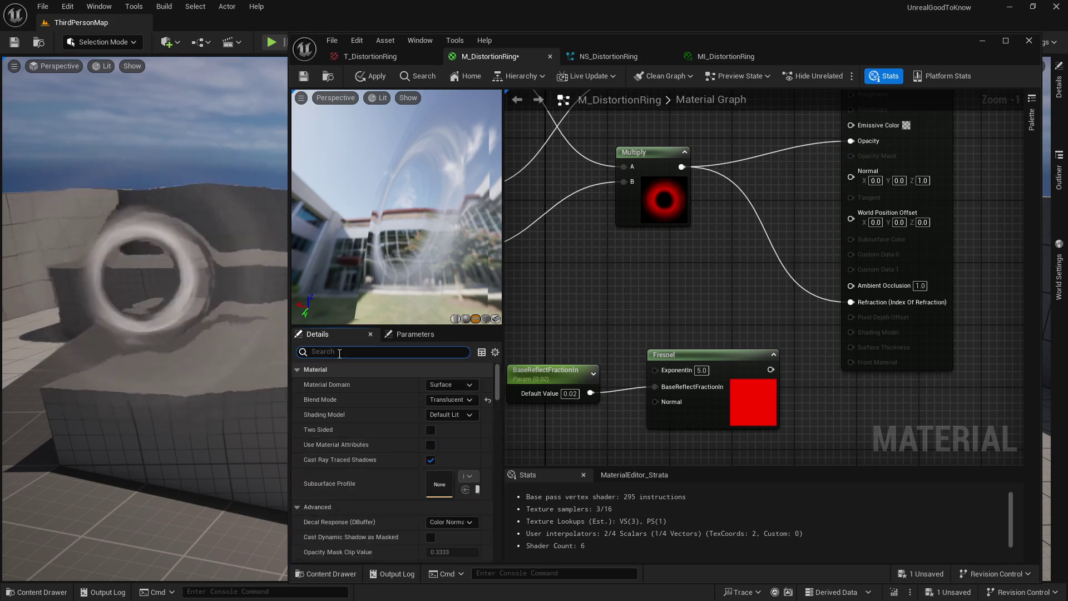
pyautogui.write('reg')
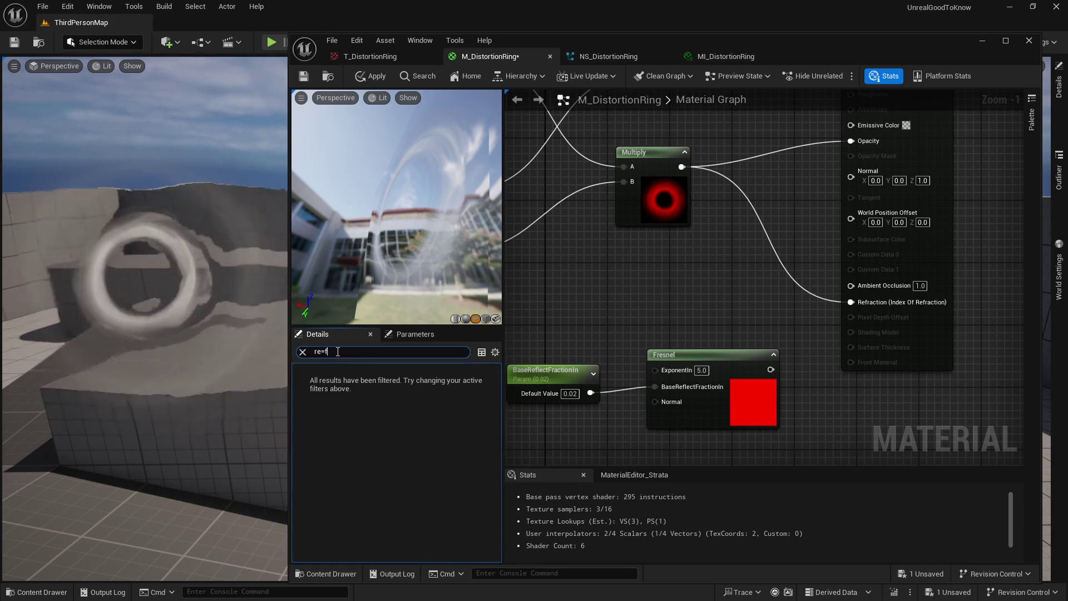
pyautogui.write('a')
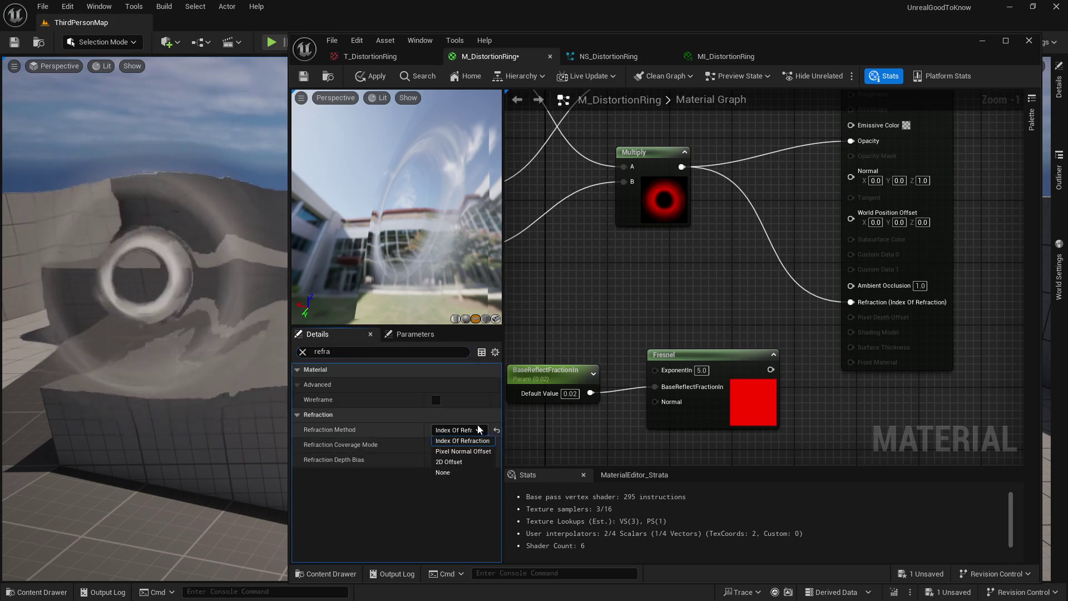
pyautogui.click(457, 429)
pyautogui.click(451, 455)
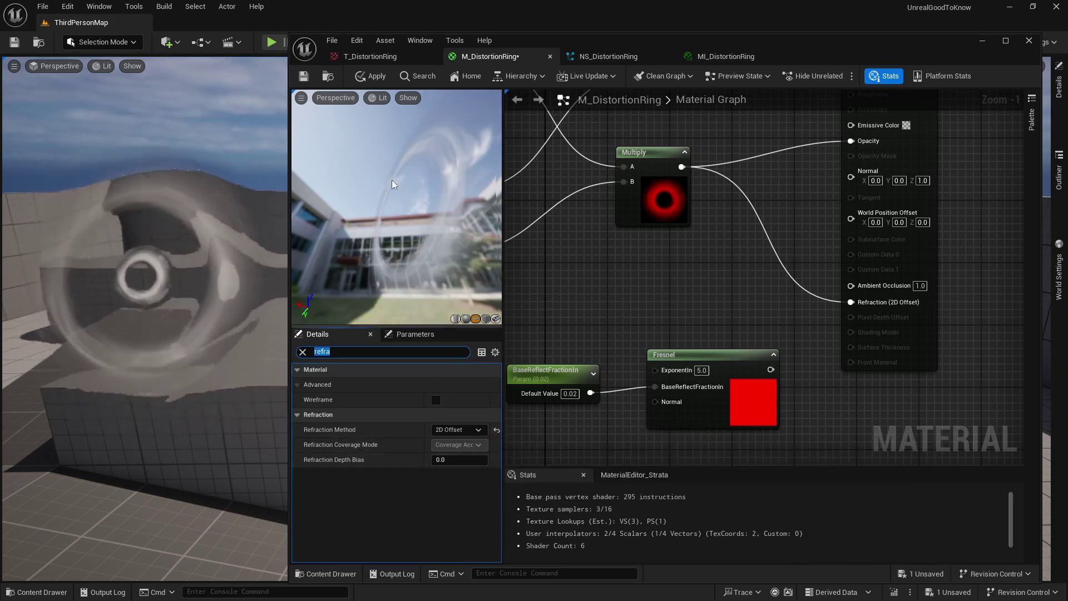
pyautogui.click(367, 77)
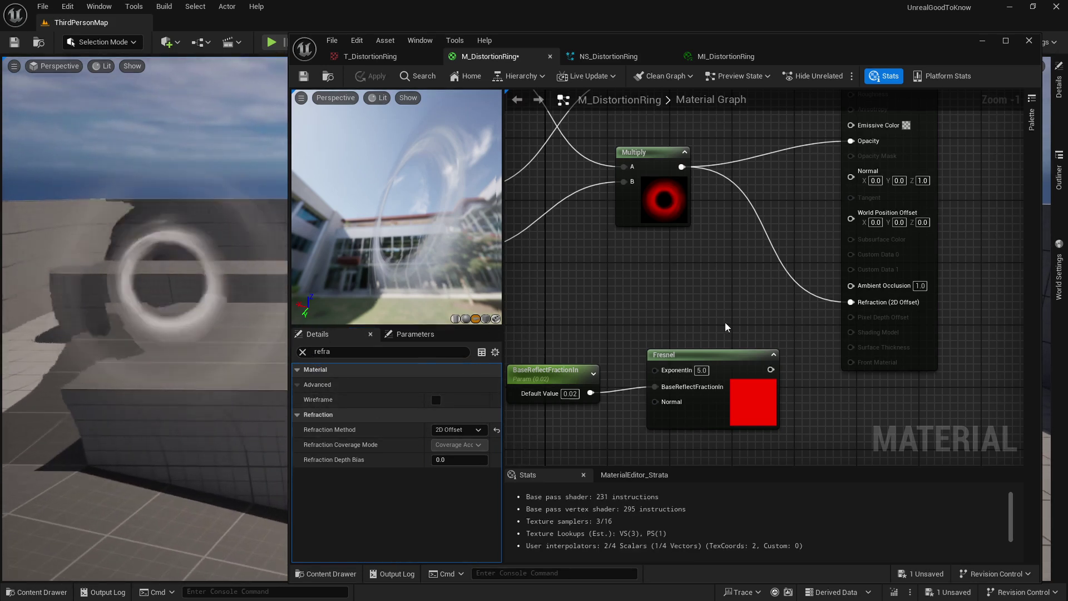
# Reconnect the ring mask to Fresnel's exponent and Fresnel to Refraction, then apply.
pyautogui.moveTo(682, 167); pyautogui.dragTo(662, 371)
pyautogui.moveTo(771, 369); pyautogui.dragTo(850, 302)
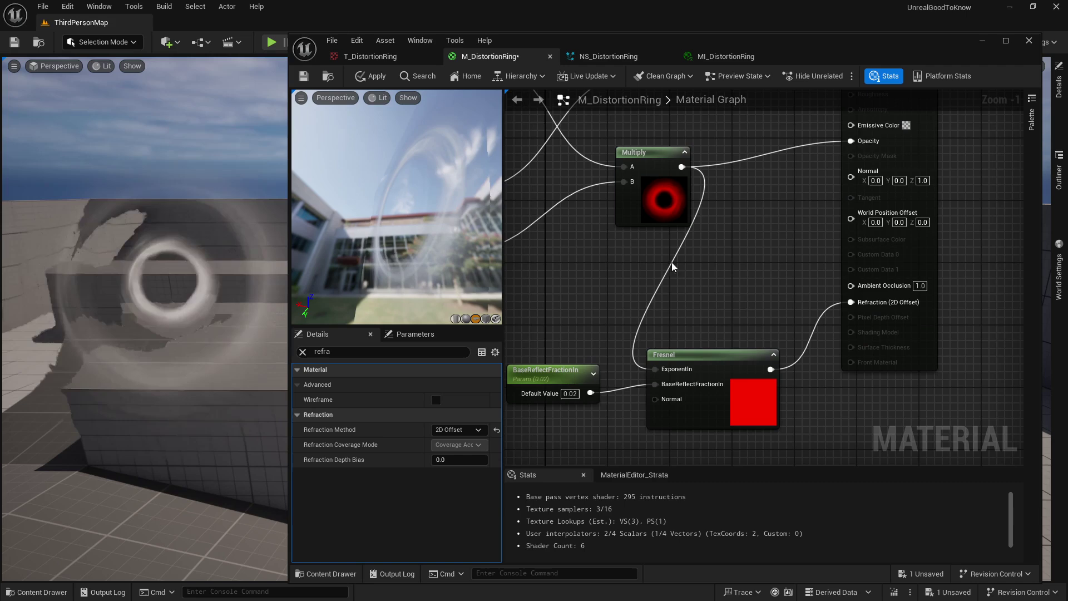
pyautogui.click(376, 75)
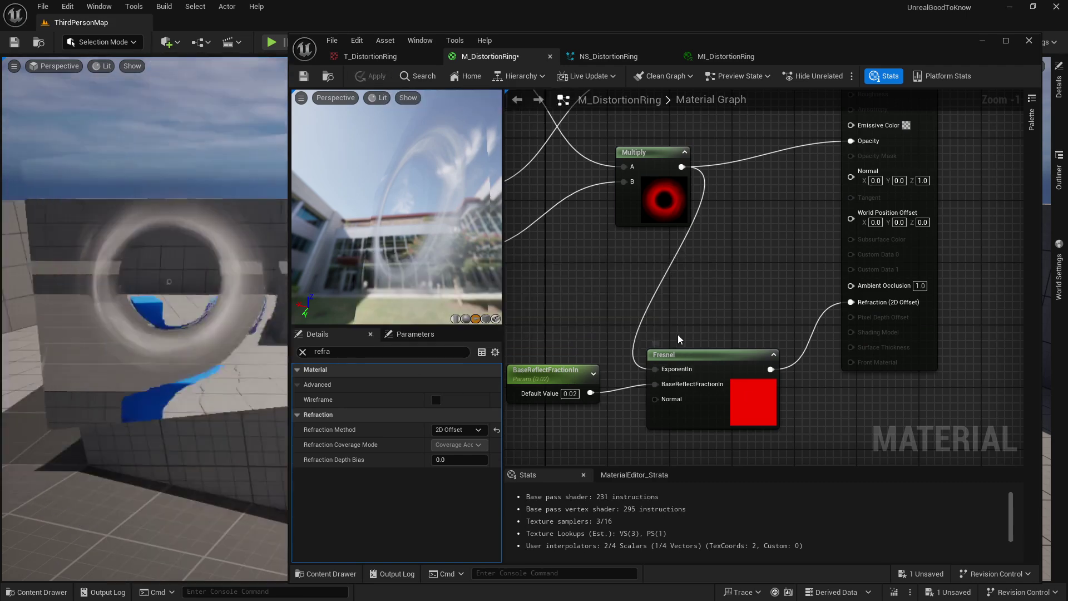
# Marquee-select the Fresnel and BaseReflectFractionIn nodes and move them further left.
pyautogui.moveTo(678, 339); pyautogui.dragTo(704, 304, button='right')
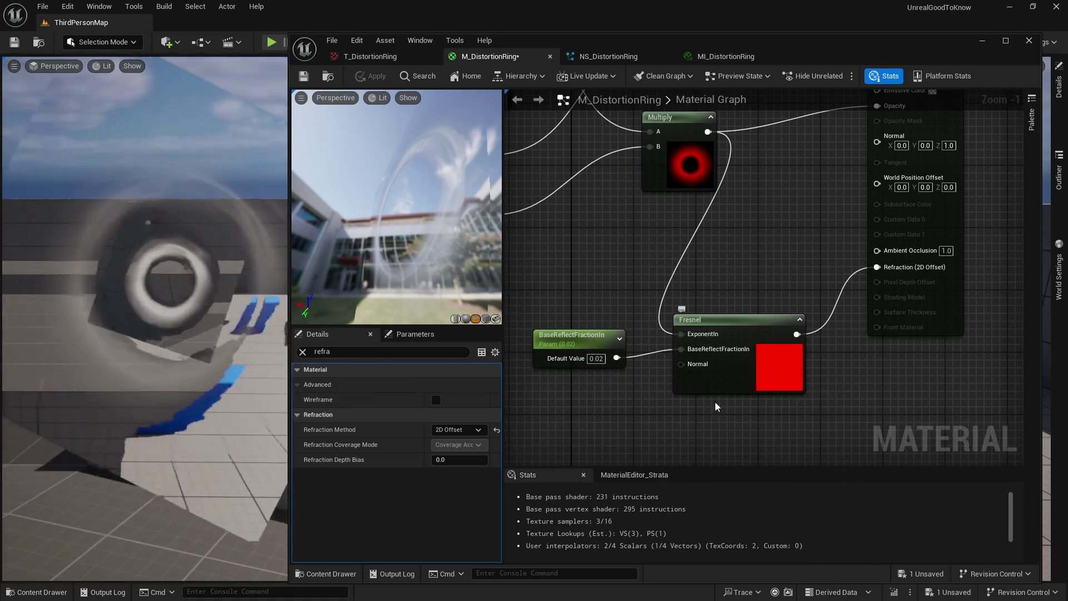
pyautogui.moveTo(716, 407); pyautogui.dragTo(579, 334)
pyautogui.moveTo(747, 376); pyautogui.dragTo(693, 376)
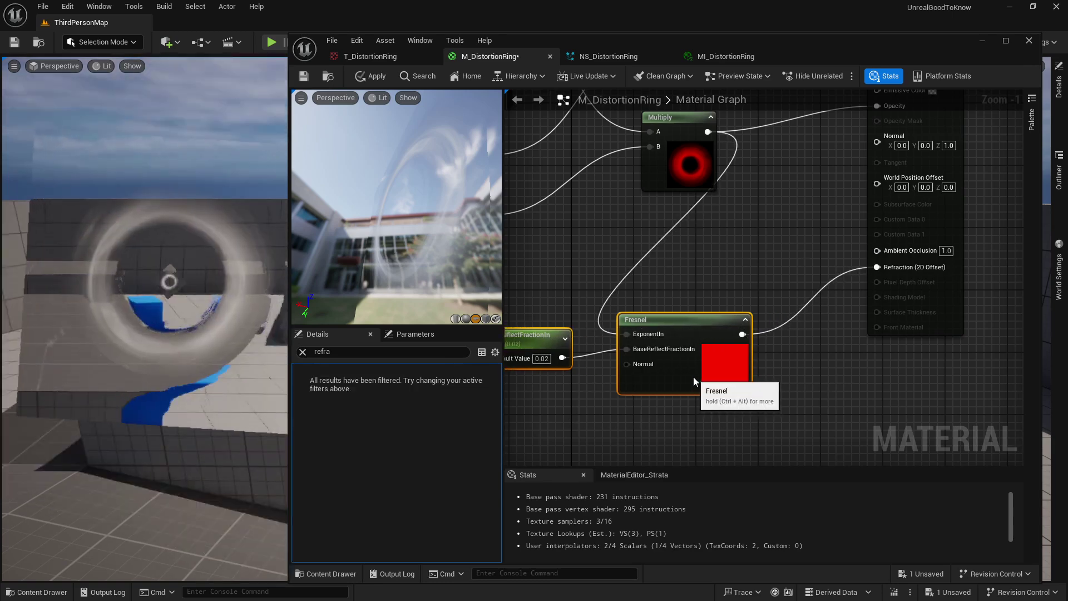
pyautogui.moveTo(693, 376); pyautogui.dragTo(657, 399, button='right')
# Add a Multiply of ring mask (A) and Fresnel (B) into Refraction, apply, and open MI_DistortionRing.
pyautogui.click(646, 178)
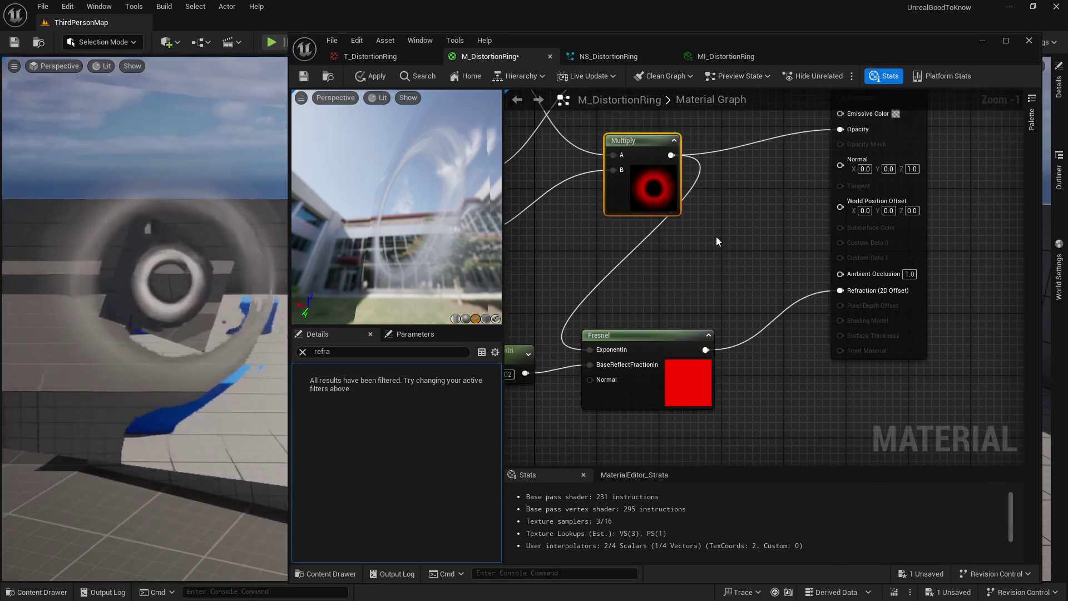
pyautogui.click(716, 241)
pyautogui.moveTo(716, 241); pyautogui.dragTo(749, 258, button='right')
pyautogui.moveTo(705, 173); pyautogui.dragTo(759, 265)
pyautogui.moveTo(739, 367); pyautogui.dragTo(758, 334)
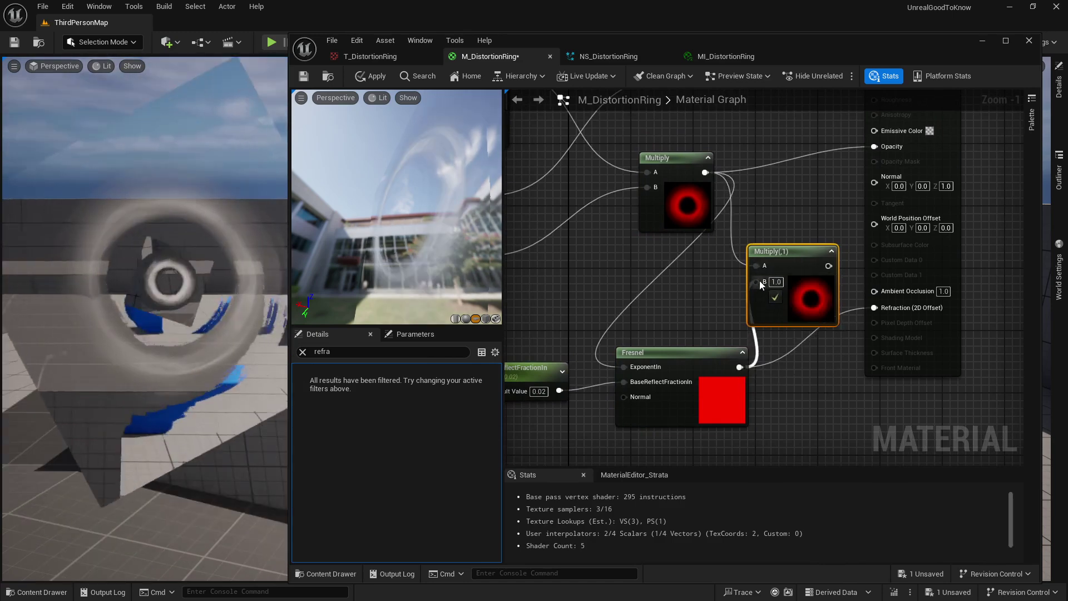
pyautogui.moveTo(759, 280); pyautogui.dragTo(874, 308)
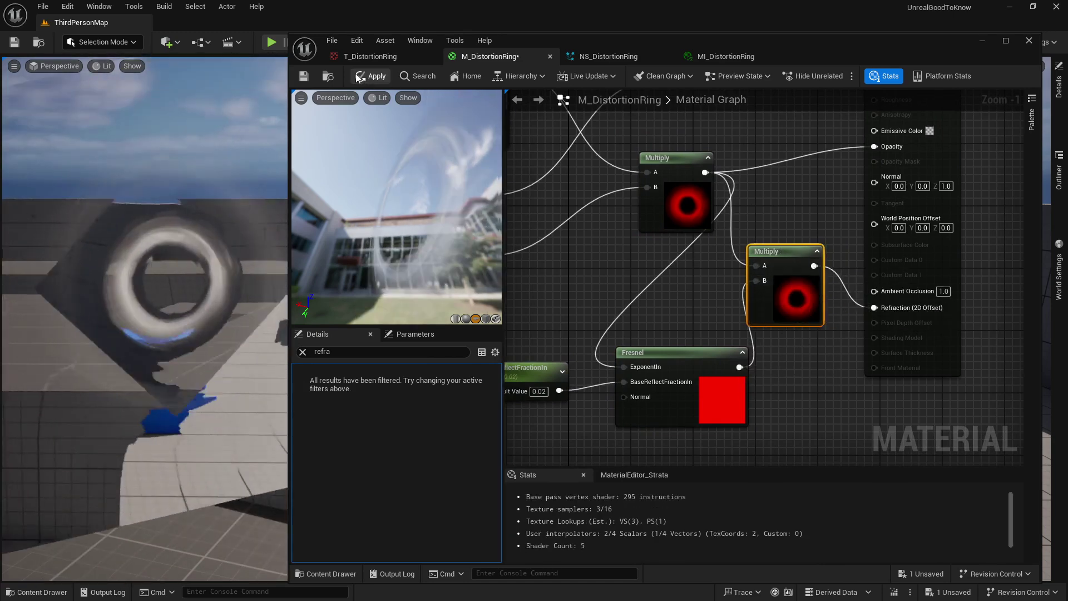
pyautogui.click(357, 77)
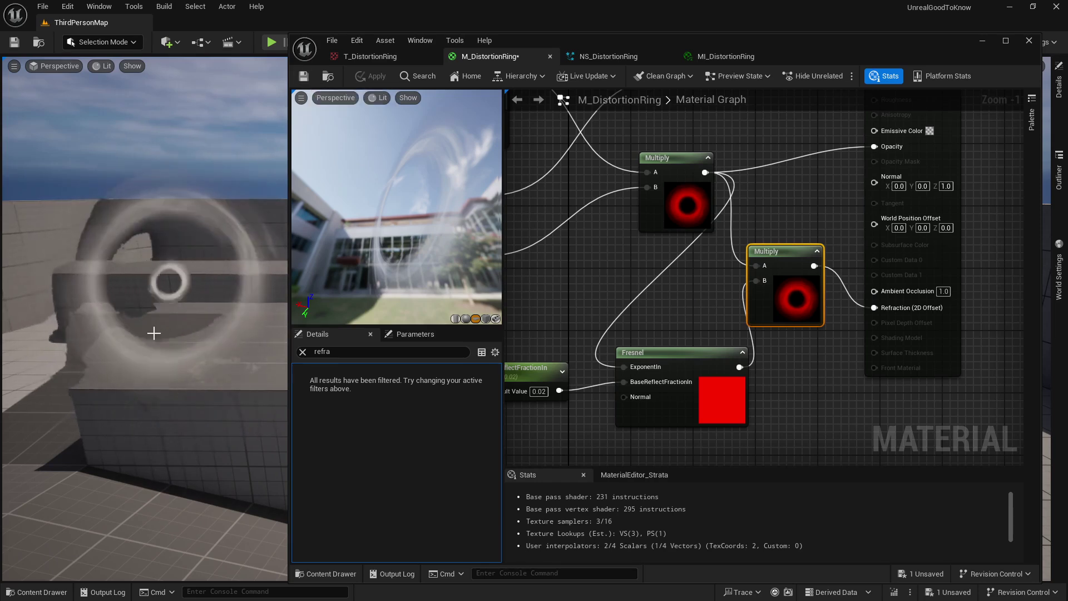
pyautogui.click(722, 57)
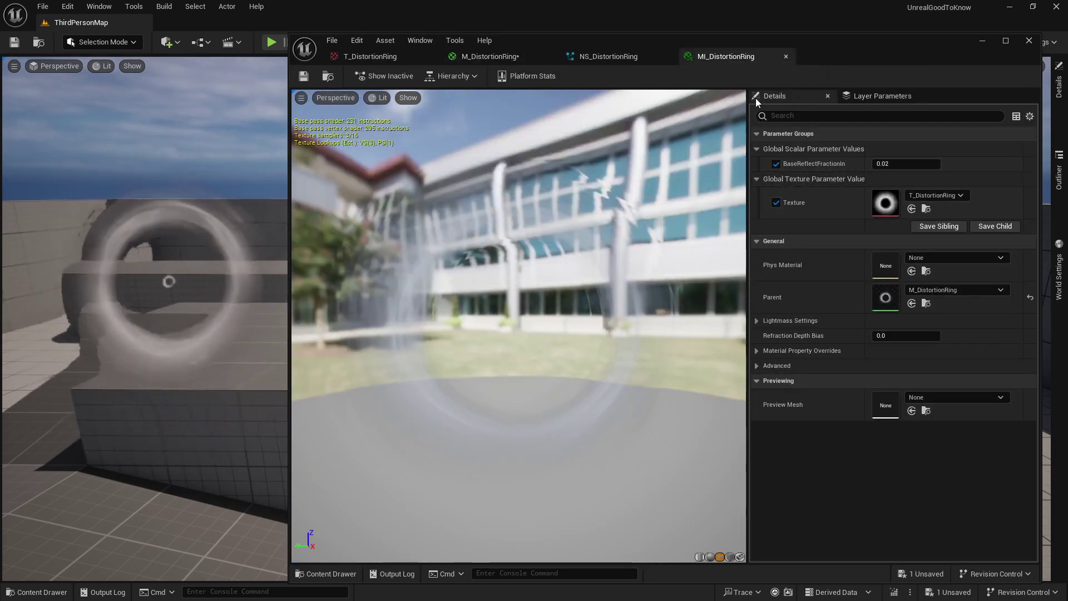
# Drag MI_DistortionRing's BaseReflectFractionIn up to 2.184176, then return to the M_DistortionRing graph.
pyautogui.moveTo(889, 166)
pyautogui.mouseDown()
pyautogui.moveTo(940, 166)
pyautogui.moveTo(888, 162)
pyautogui.mouseUp()
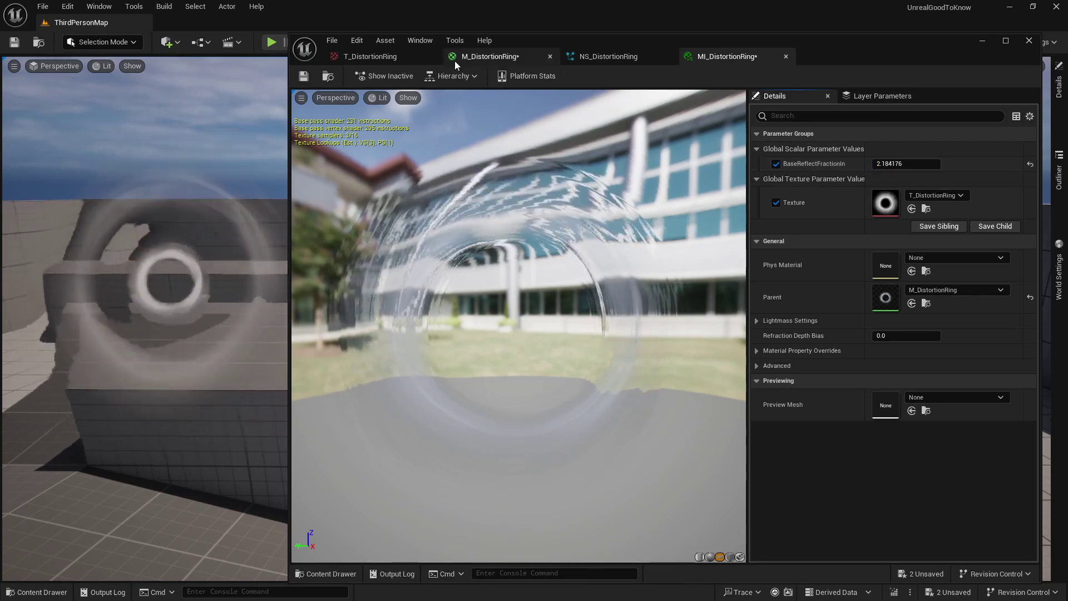
pyautogui.click(372, 57)
# Back in M_DistortionRing, deselect nodes and confirm Refraction Method is still 2D Offset.
pyautogui.click(489, 56)
pyautogui.moveTo(684, 316); pyautogui.dragTo(699, 280, button='right')
pyautogui.scroll(-1, 706, 273)
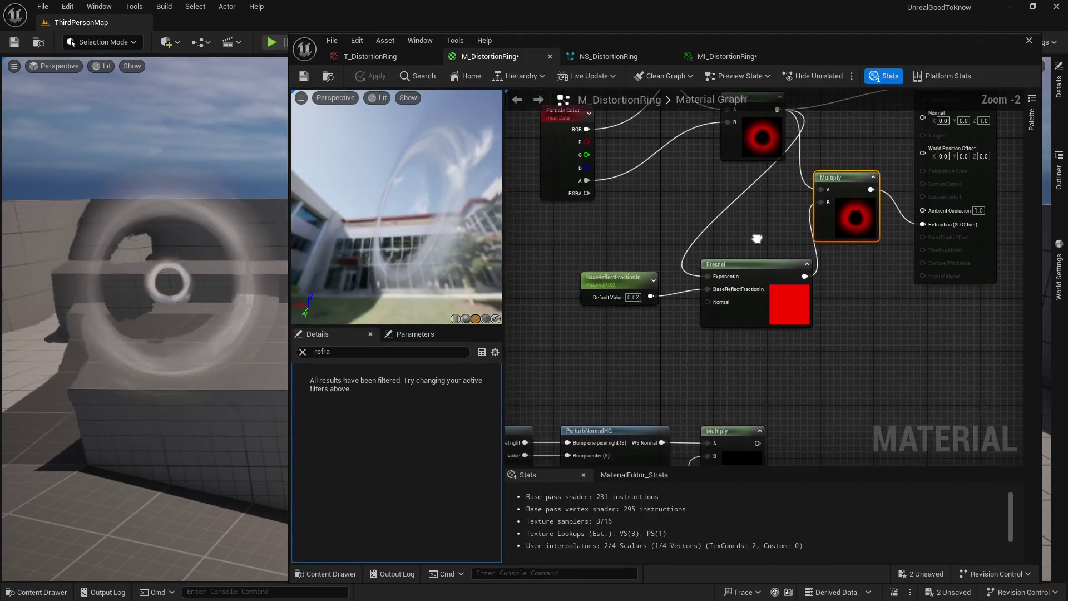
pyautogui.scroll(2, 718, 259)
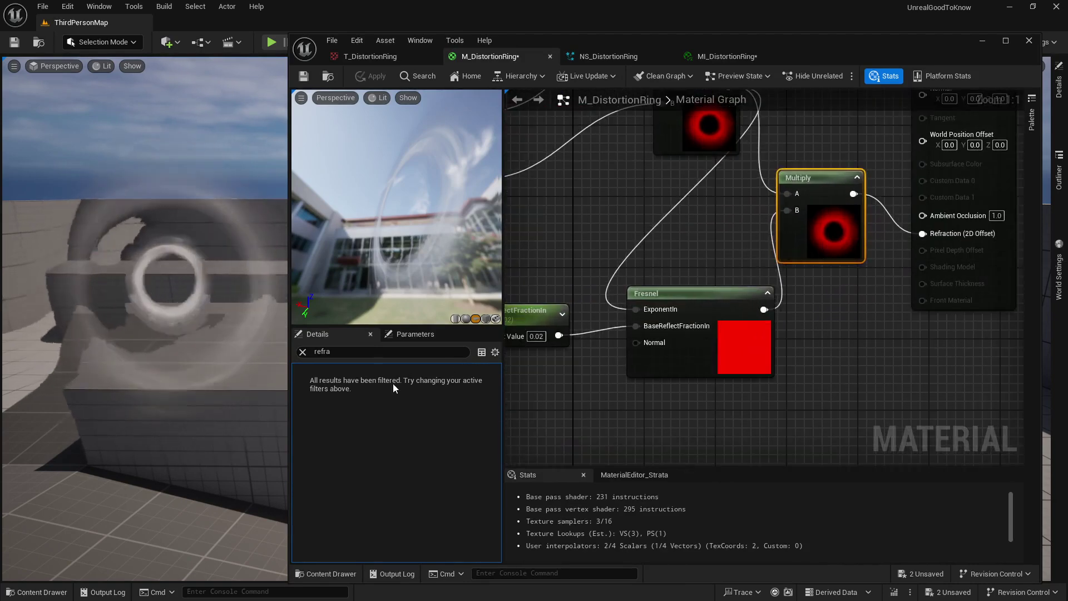
pyautogui.click(584, 400)
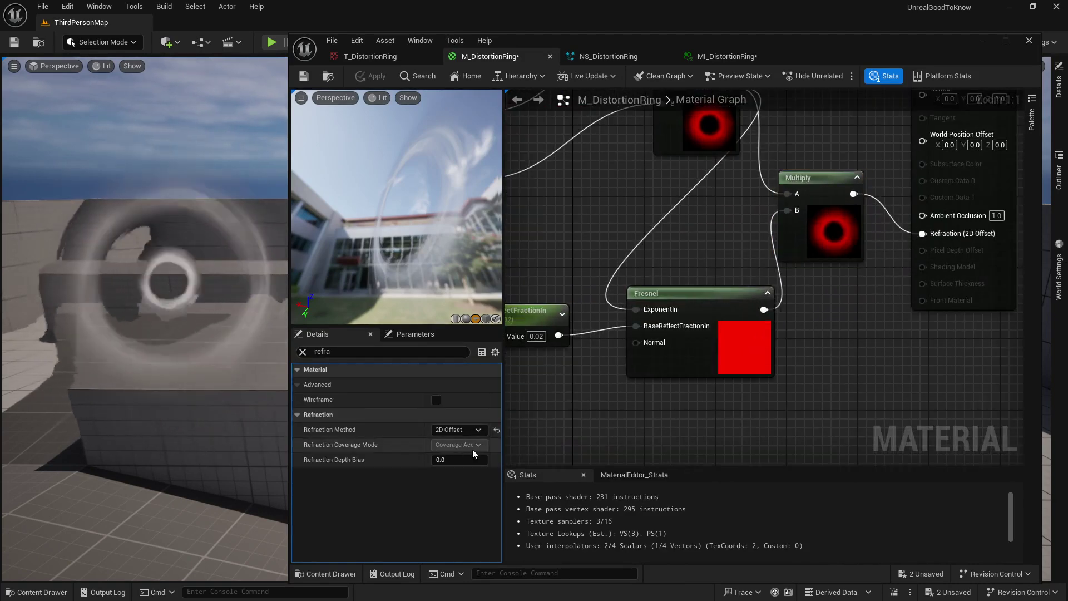
pyautogui.click(477, 429)
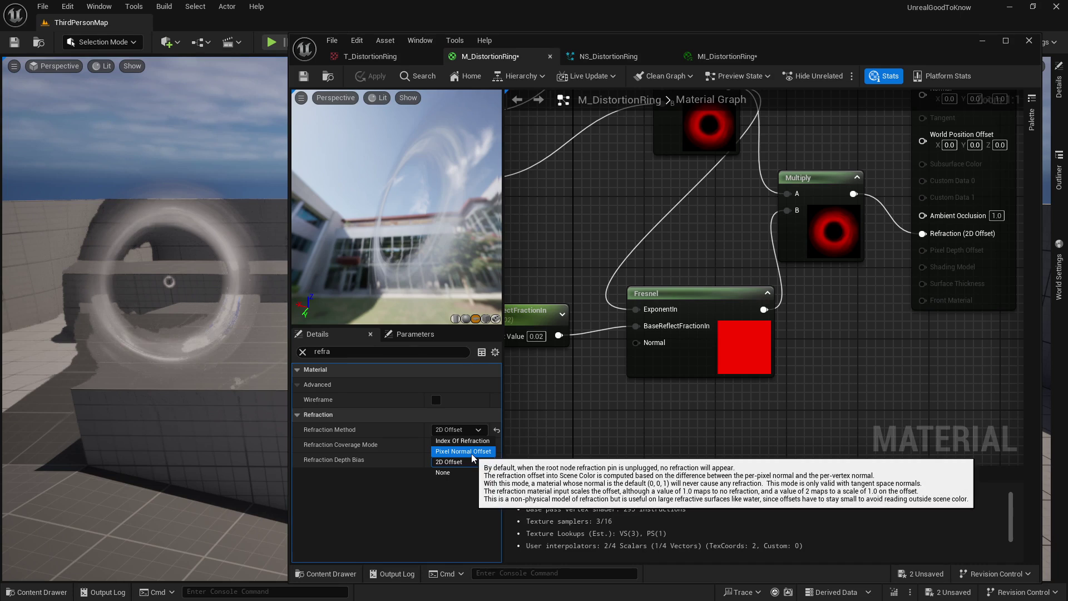
# Inspect the PreparePerturbNormalHQ, PerturbNormalHQ and Camera Position nodes, then pan back to Fresnel and Multiply.
pyautogui.moveTo(611, 389); pyautogui.dragTo(724, 227, button='right')
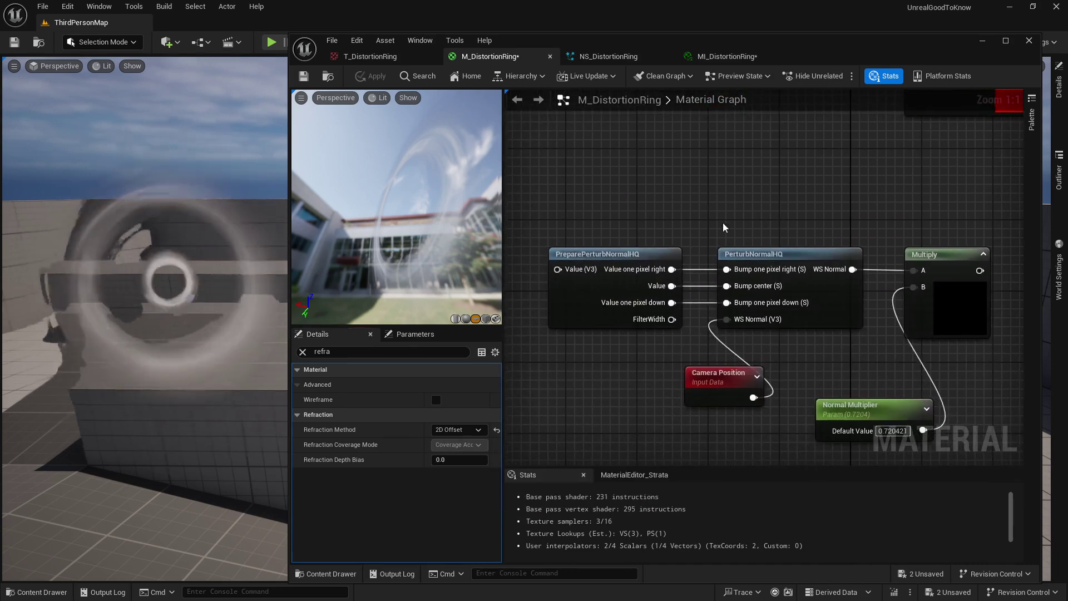
pyautogui.click(593, 290)
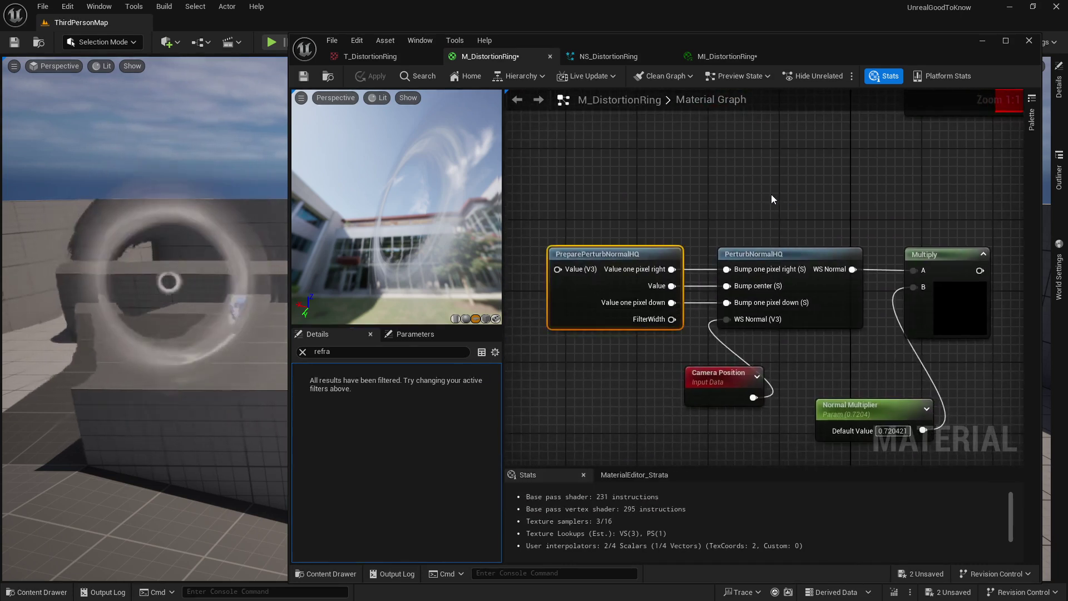
pyautogui.moveTo(771, 195); pyautogui.dragTo(598, 439)
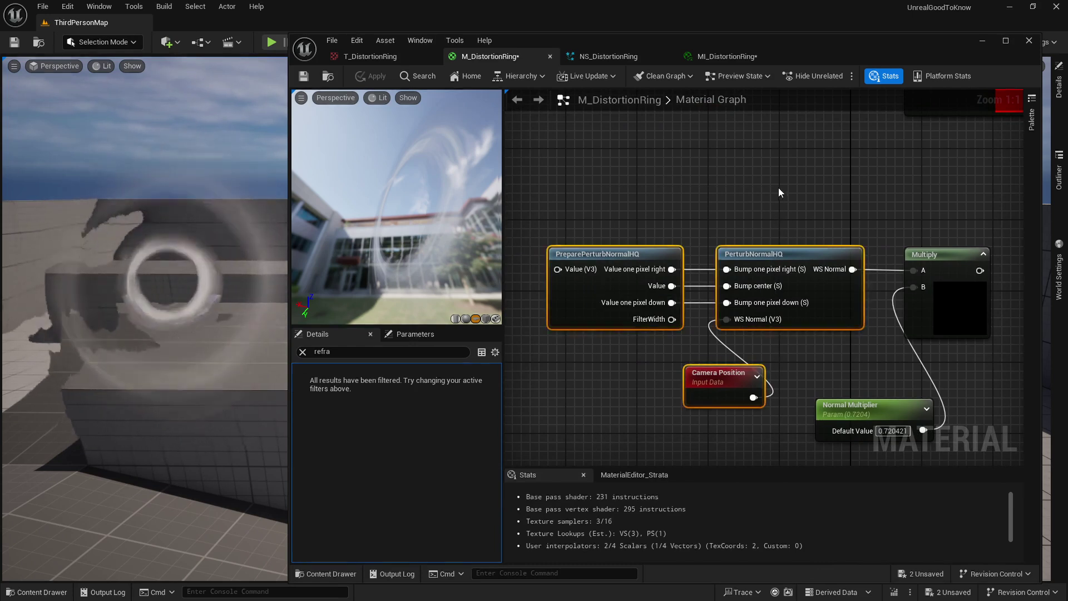
pyautogui.moveTo(819, 163); pyautogui.dragTo(592, 376, button='right')
pyautogui.moveTo(730, 169); pyautogui.dragTo(710, 297, button='right')
pyautogui.scroll(-1, 718, 296)
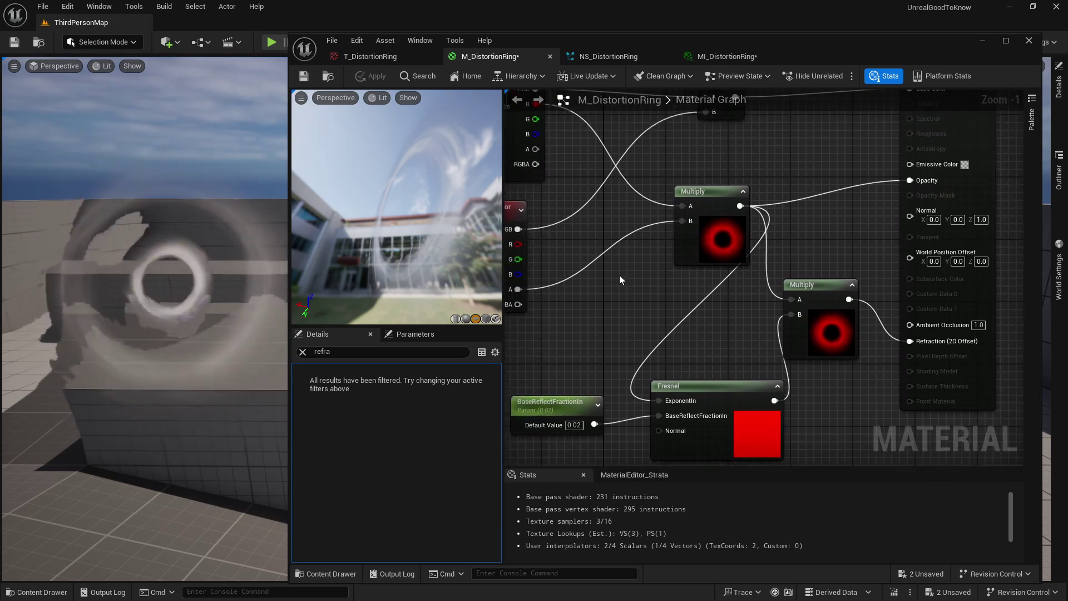
pyautogui.click(655, 336)
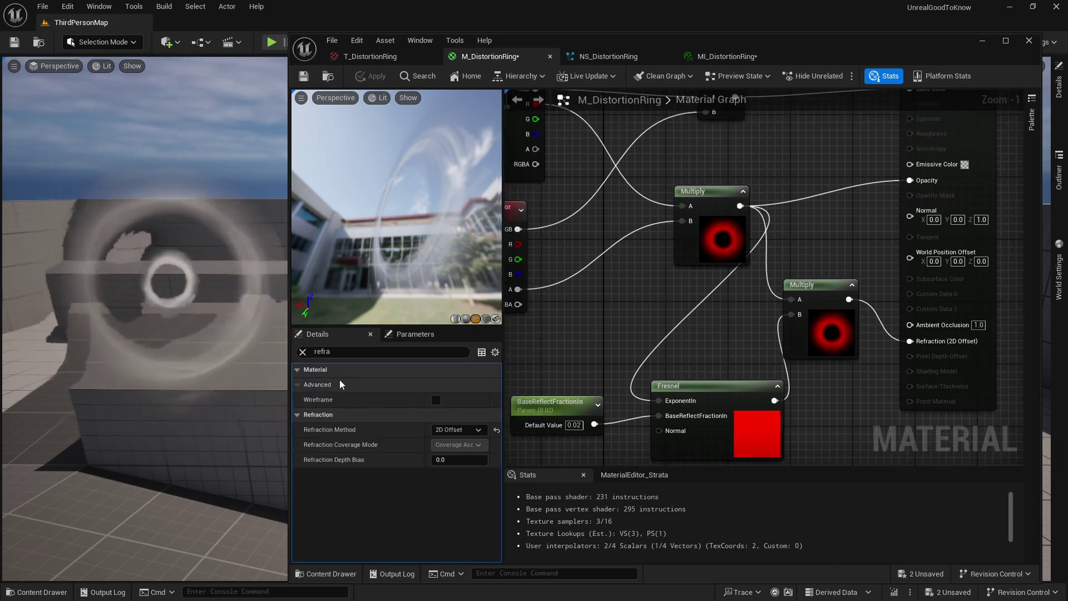
pyautogui.click(471, 430)
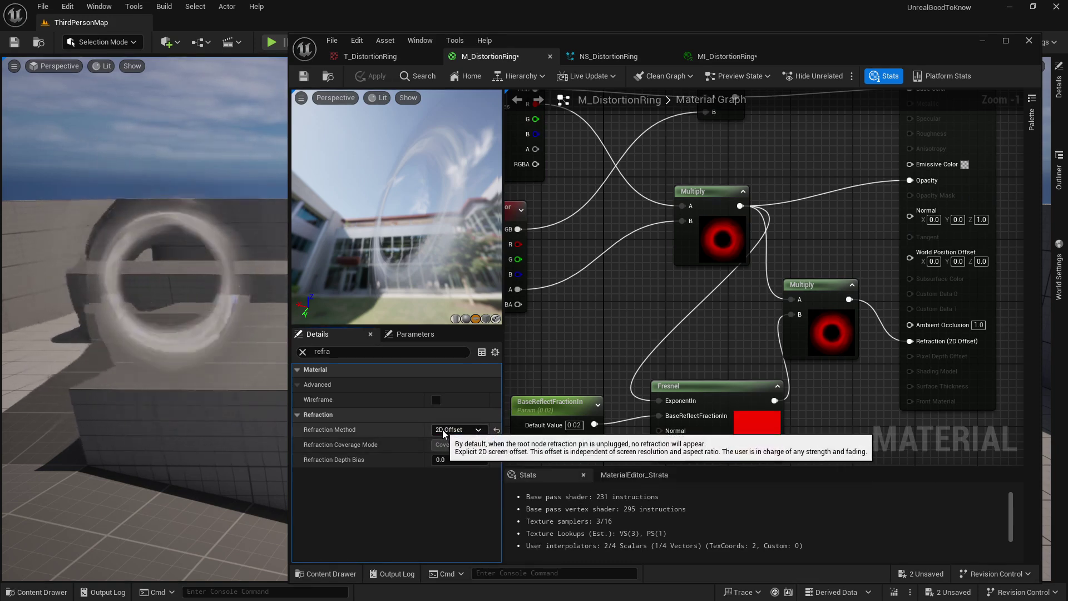
pyautogui.moveTo(630, 298); pyautogui.dragTo(679, 313, button='right')
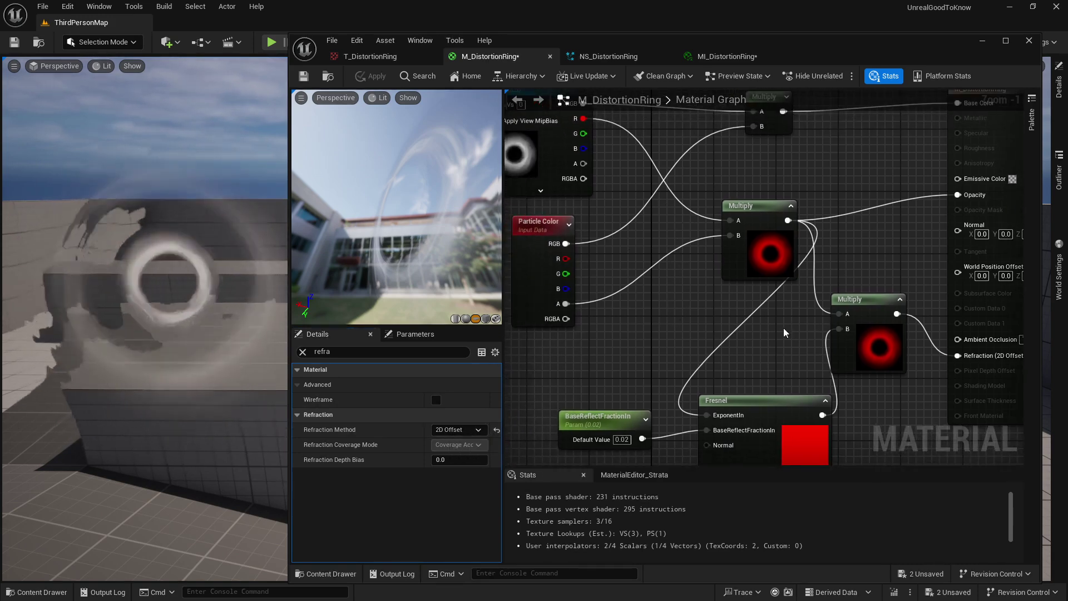
pyautogui.moveTo(784, 333); pyautogui.dragTo(638, 263, button='right')
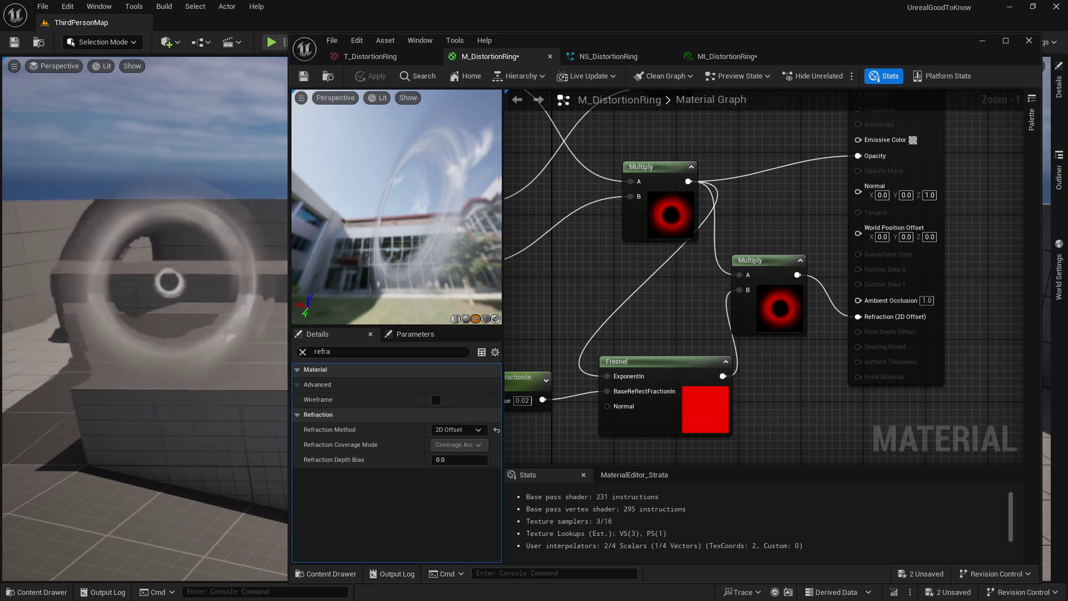
pyautogui.scroll(1, 593, 330)
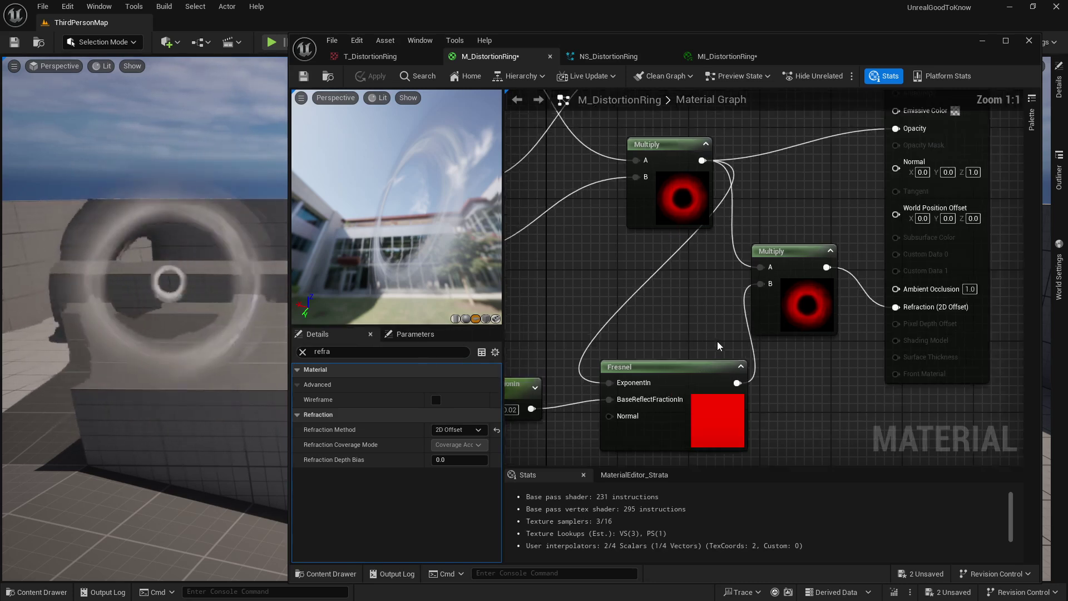